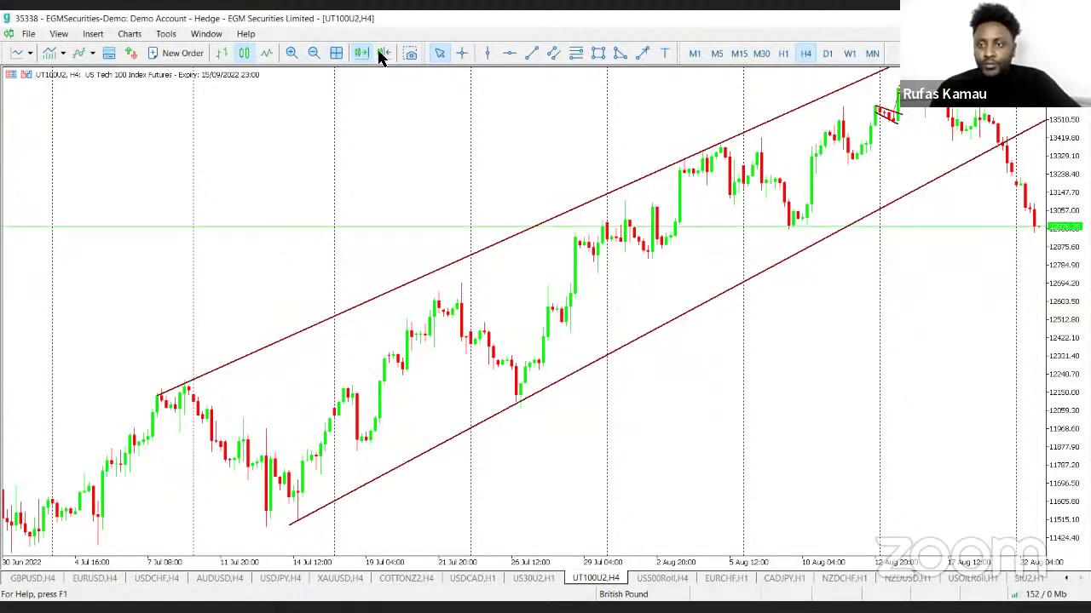
# - Return to the cursor and switch from the US Tech 100 chart to GBPUSD H4
pyautogui.click(436, 52)
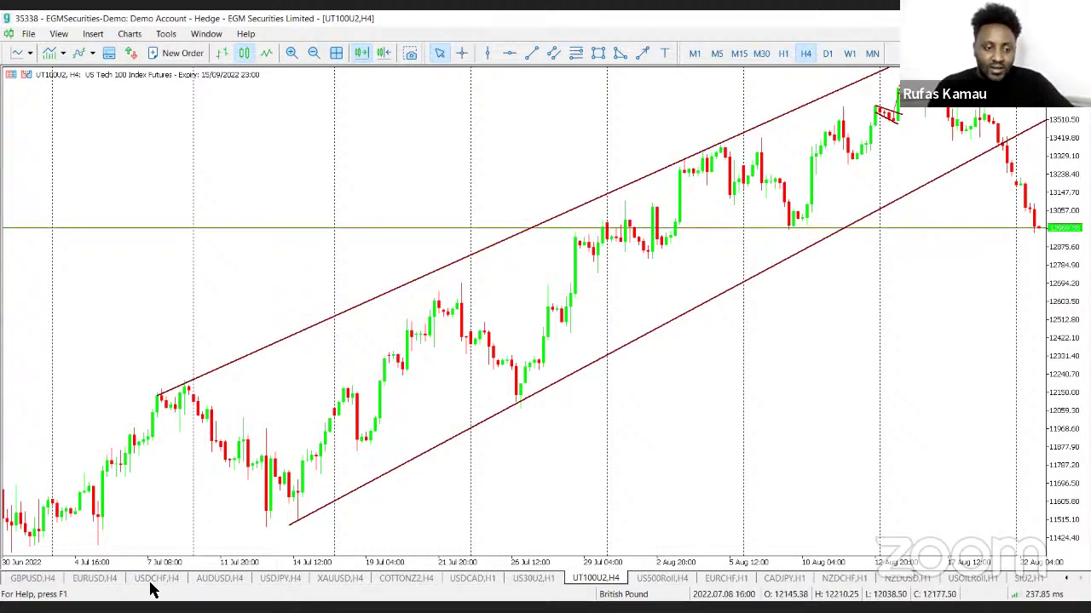
pyautogui.click(32, 578)
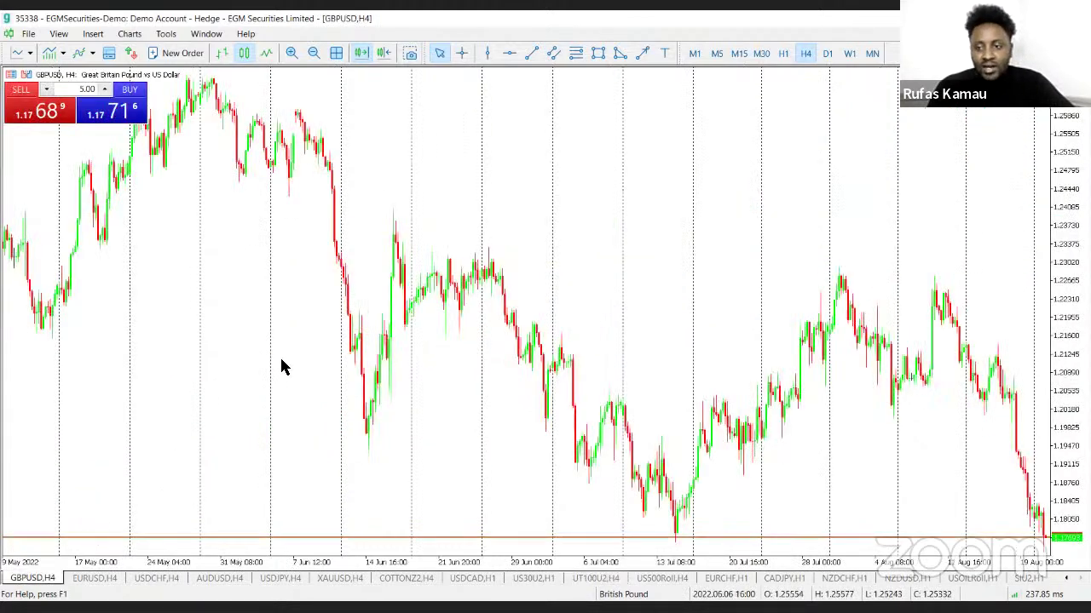
# - Hide the one-click trading panel and zoom GBPUSD H4 to span late January through mid-August
pyautogui.click(25, 75)
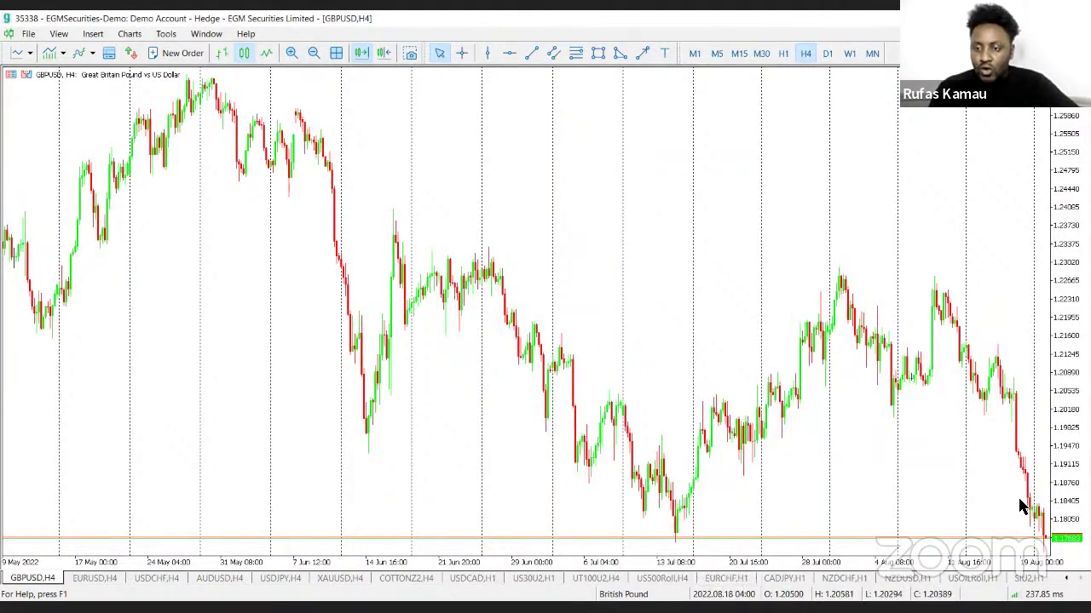
pyautogui.click(291, 55)
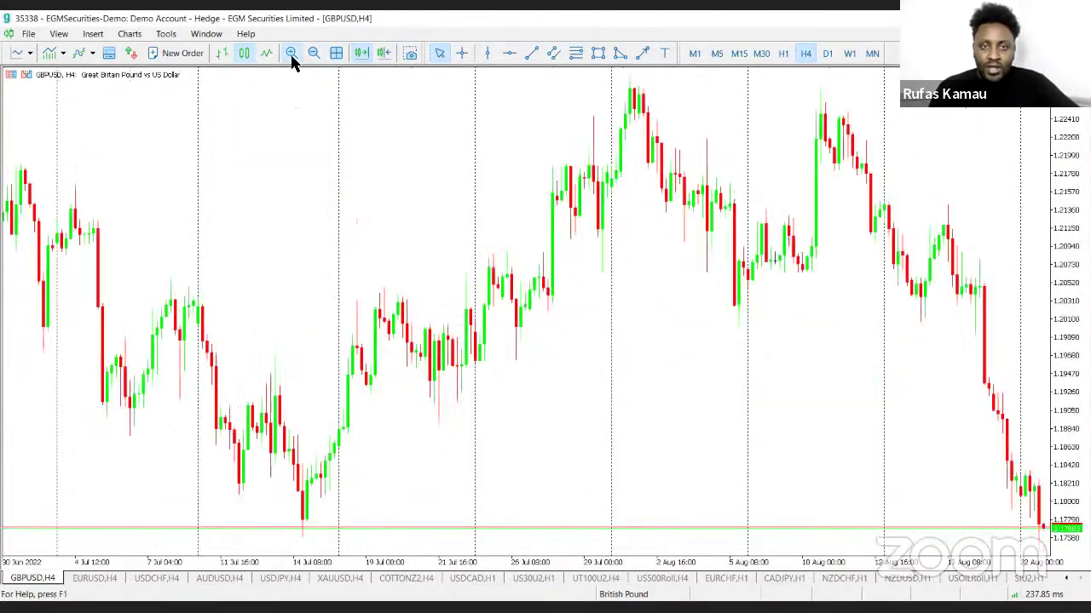
pyautogui.click(290, 54)
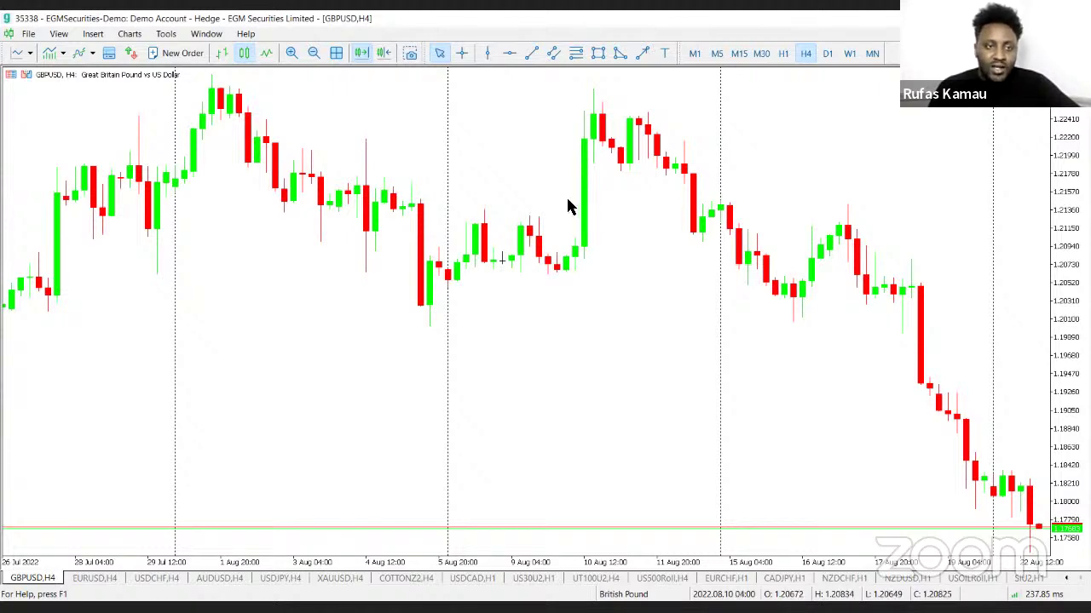
pyautogui.moveTo(735, 267); pyautogui.dragTo(577, 244)
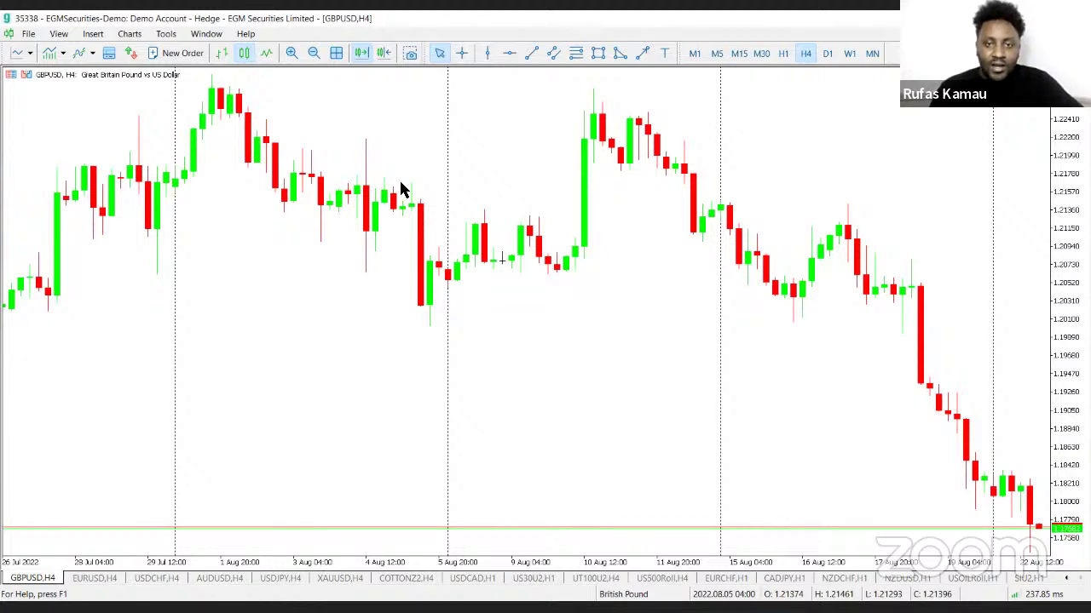
pyautogui.click(314, 53)
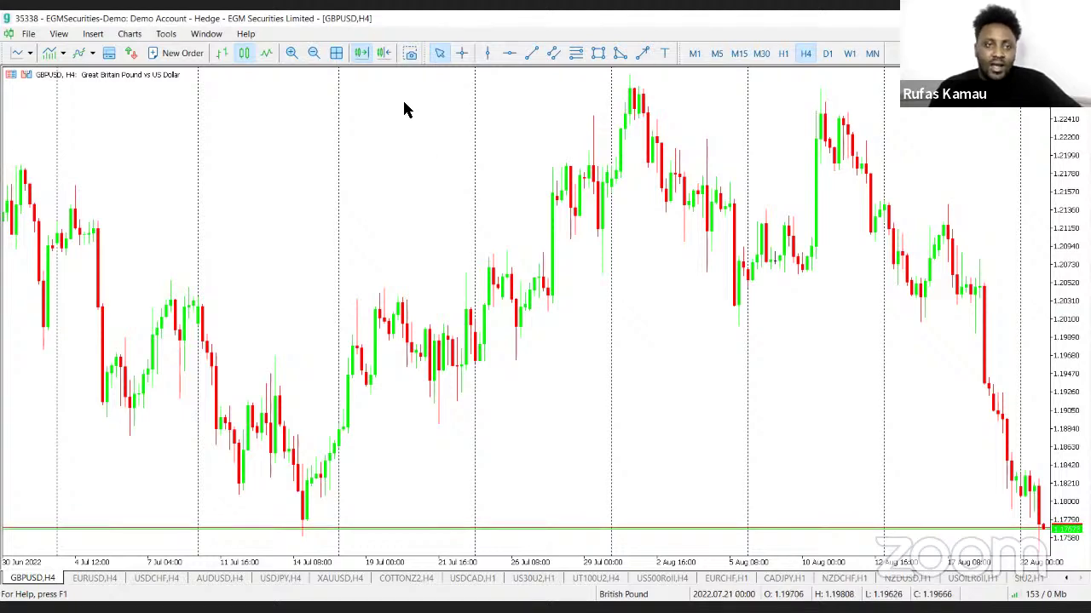
pyautogui.click(311, 53)
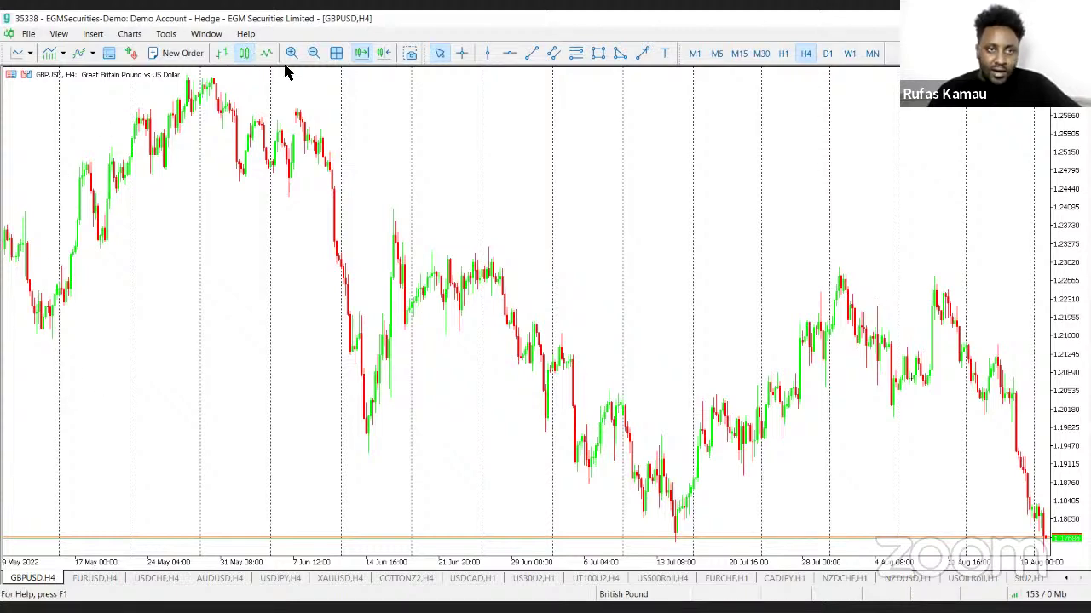
pyautogui.click(314, 53)
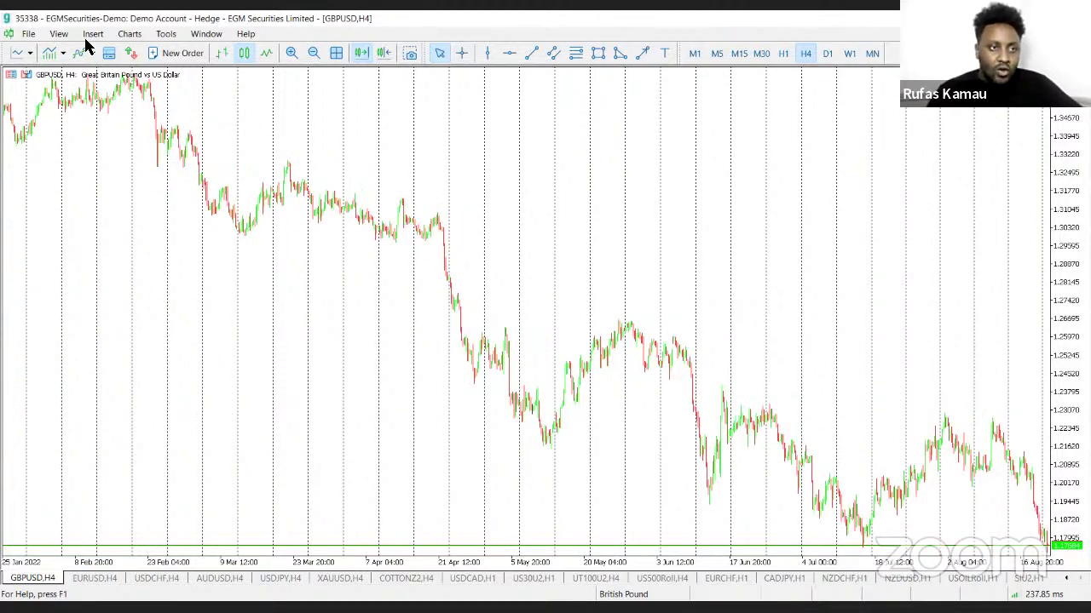
# - Add the ZigzagColor custom indicator with default settings, then zoom in to May–August
pyautogui.moveTo(128, 53)
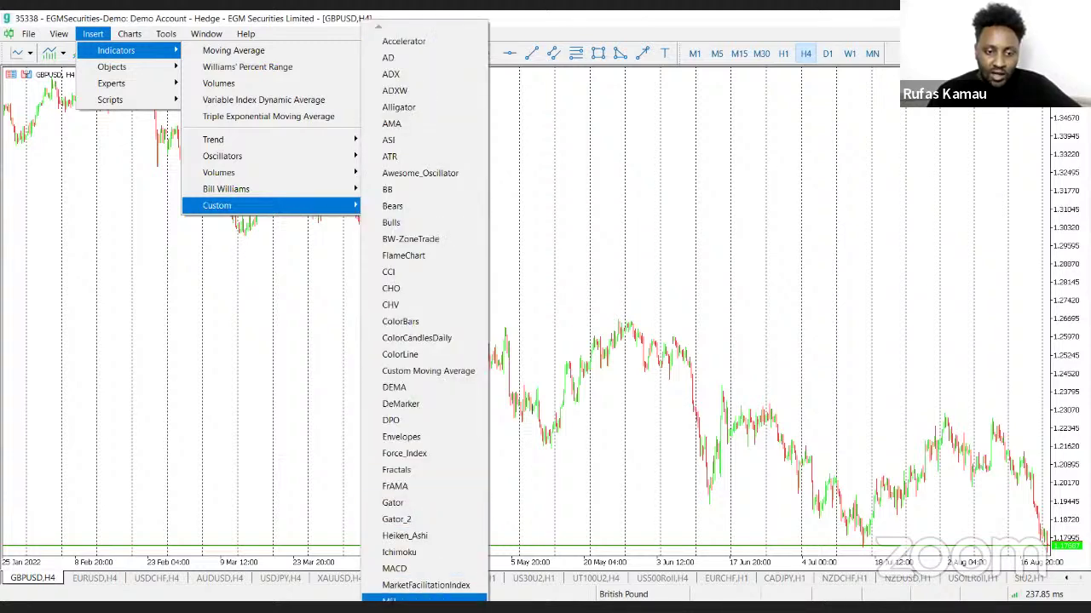
pyautogui.scroll(-3, 425, 307)
pyautogui.scroll(-6, 424, 306)
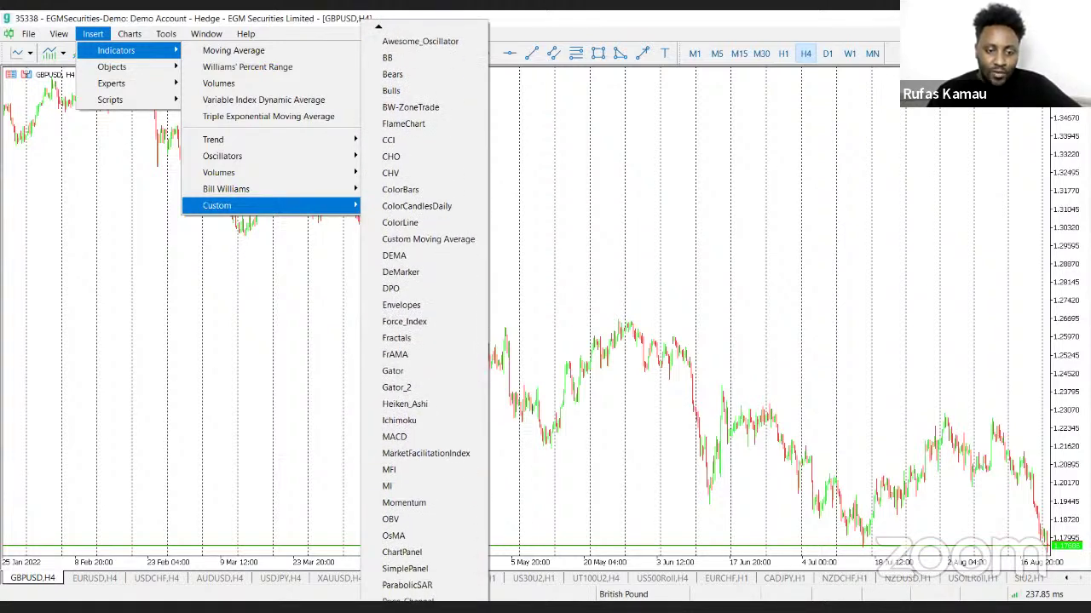
pyautogui.scroll(-1, 425, 307)
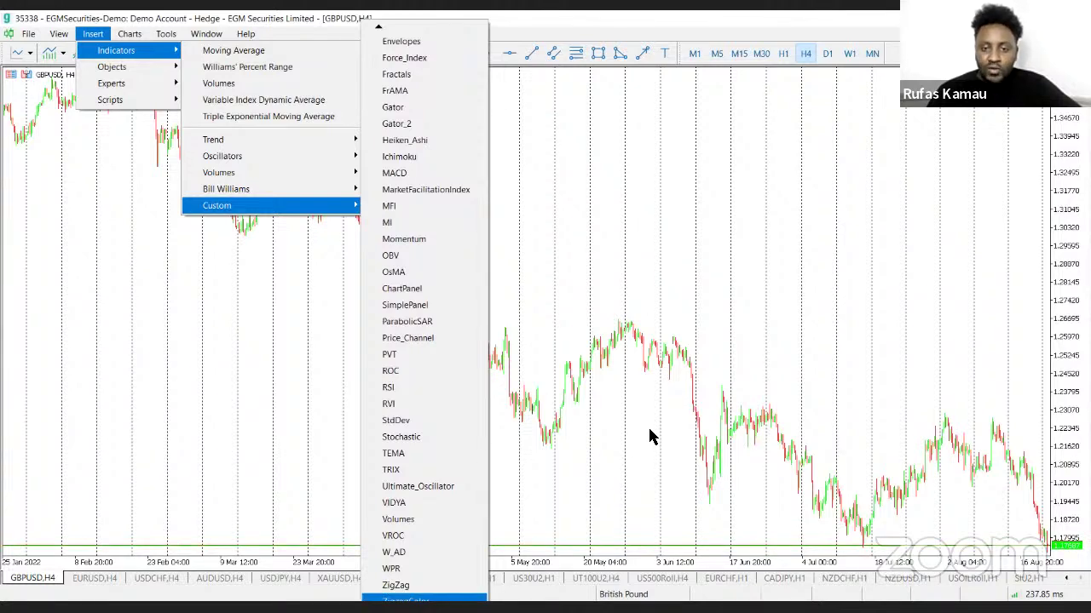
pyautogui.press('Return')
pyautogui.click(628, 445)
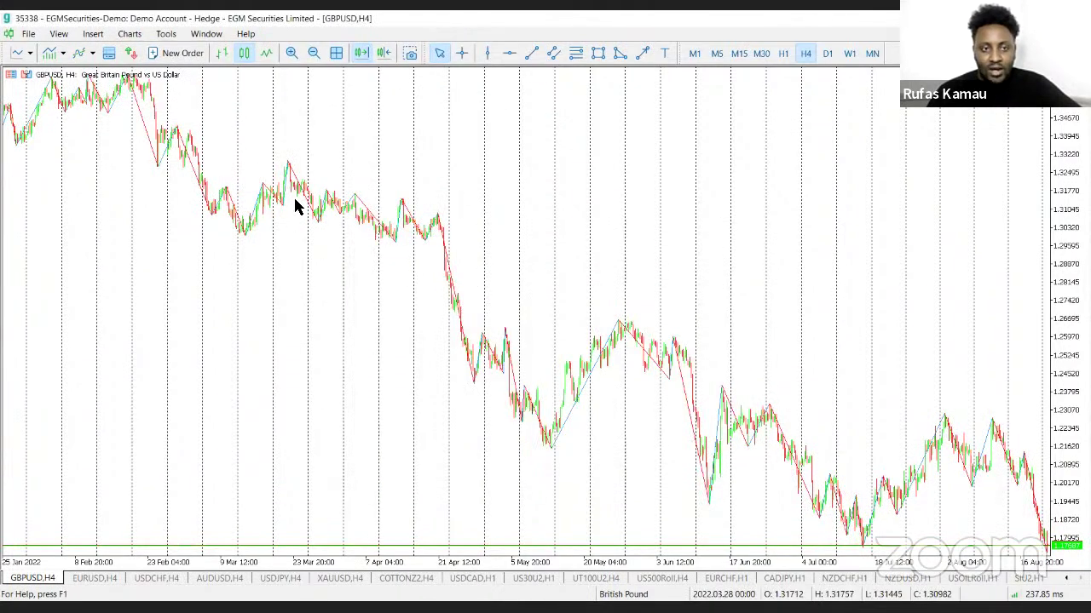
pyautogui.press('+')
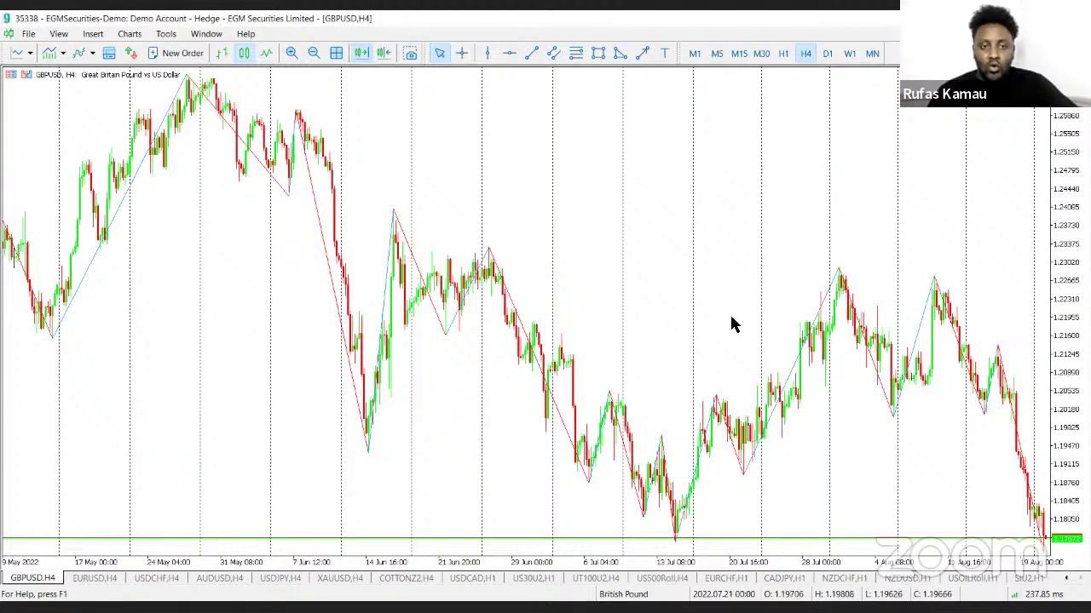
# - Mark the late-July peak, 13 Jul low and 14 Jun peak with yellow boxes
pyautogui.click(598, 52)
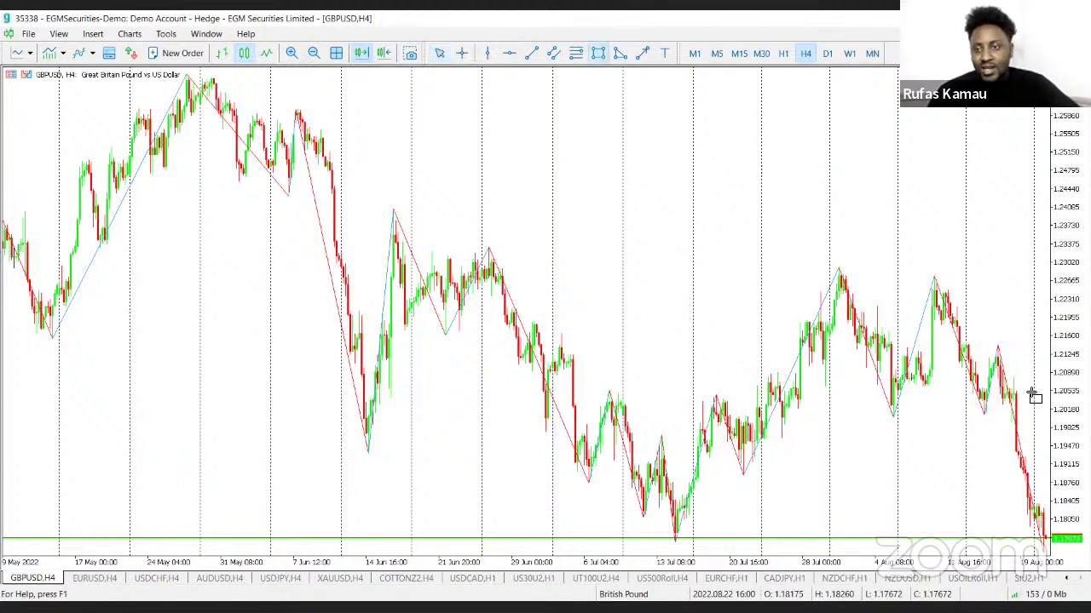
pyautogui.moveTo(828, 264); pyautogui.dragTo(849, 274)
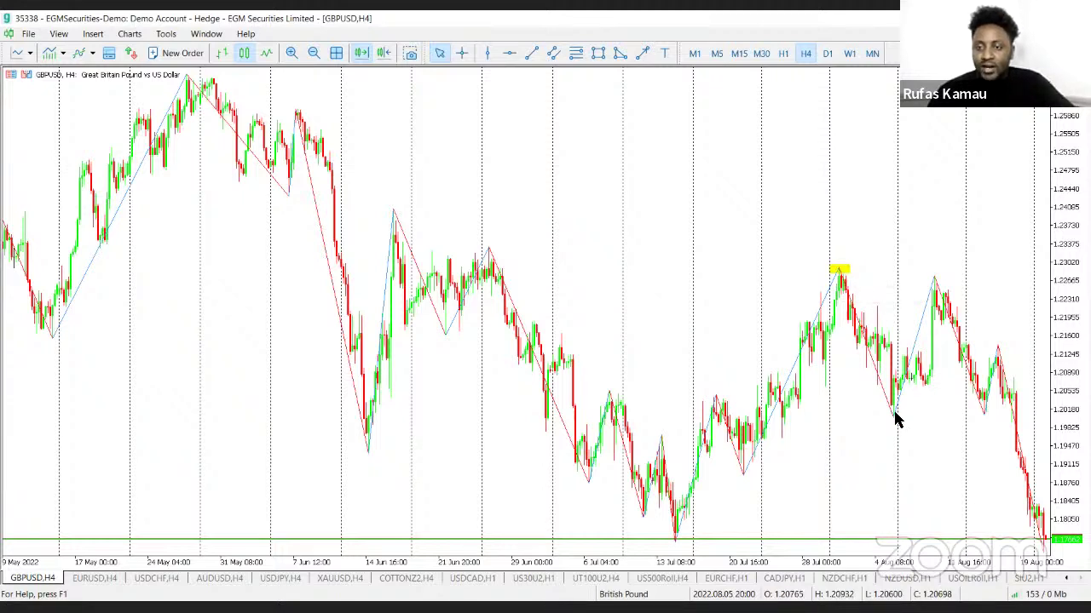
pyautogui.click(598, 55)
pyautogui.moveTo(670, 534); pyautogui.dragTo(685, 545)
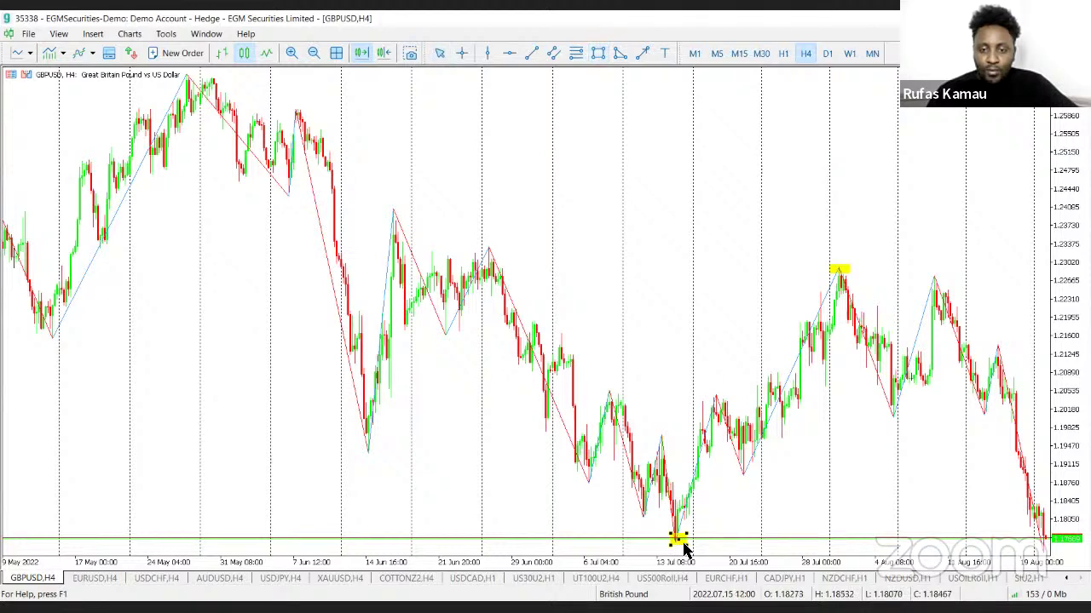
pyautogui.click(598, 54)
pyautogui.moveTo(385, 207); pyautogui.dragTo(409, 213)
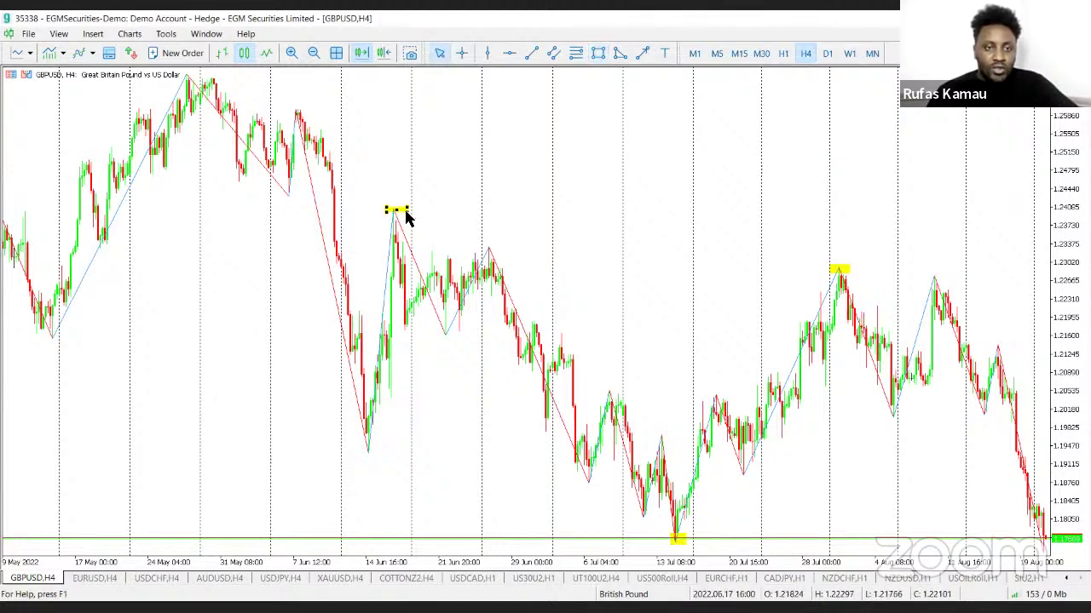
# - Box the 14 Jun and mid-May lows, then draw a trendline joining the May, June and July lows
pyautogui.click(599, 54)
pyautogui.moveTo(358, 437); pyautogui.dragTo(380, 458)
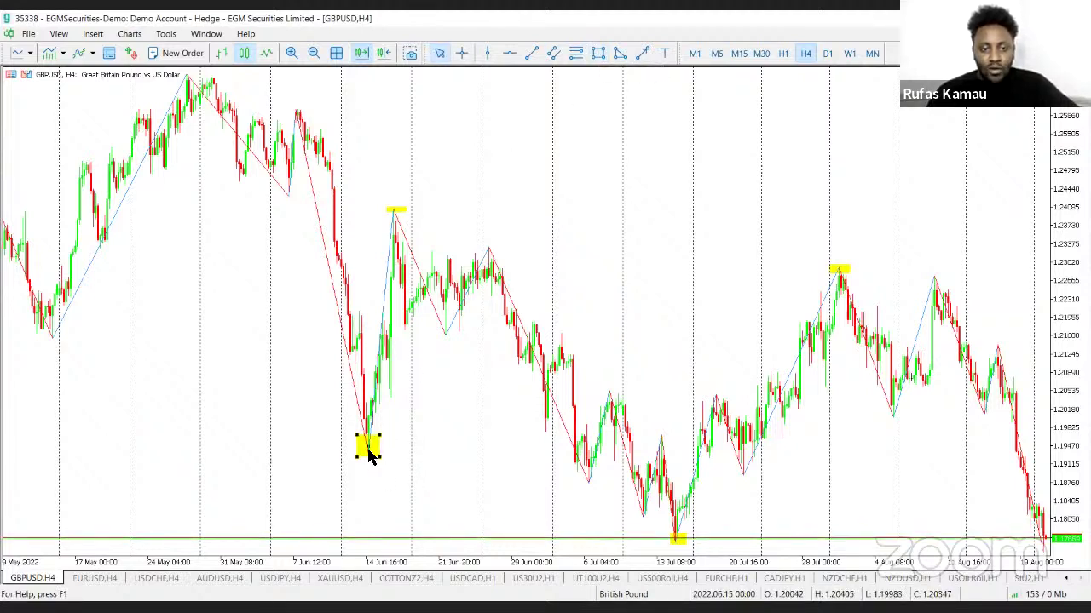
pyautogui.click(377, 461)
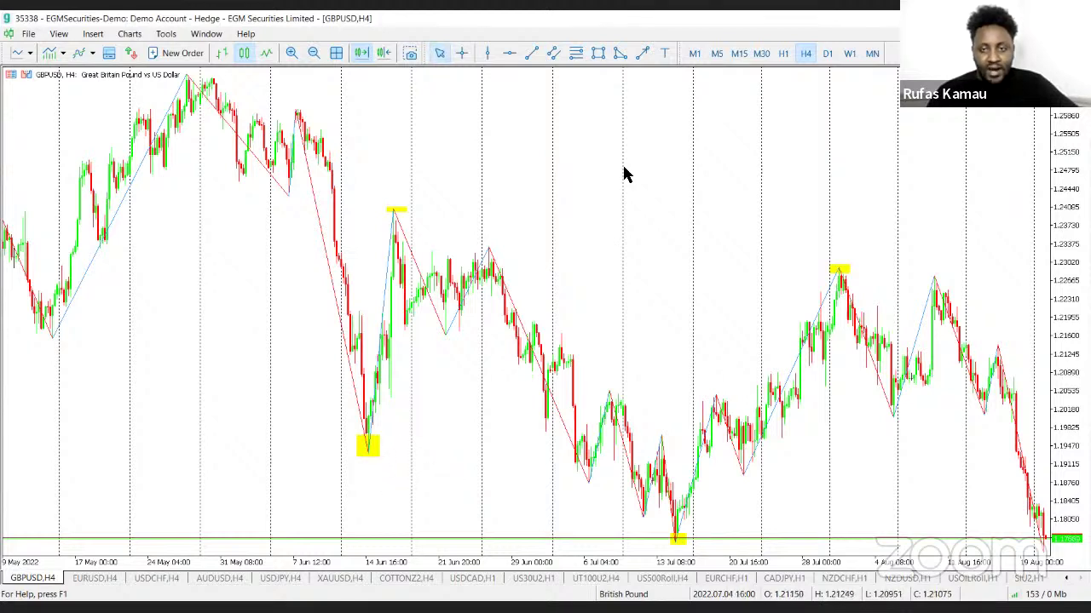
pyautogui.click(599, 54)
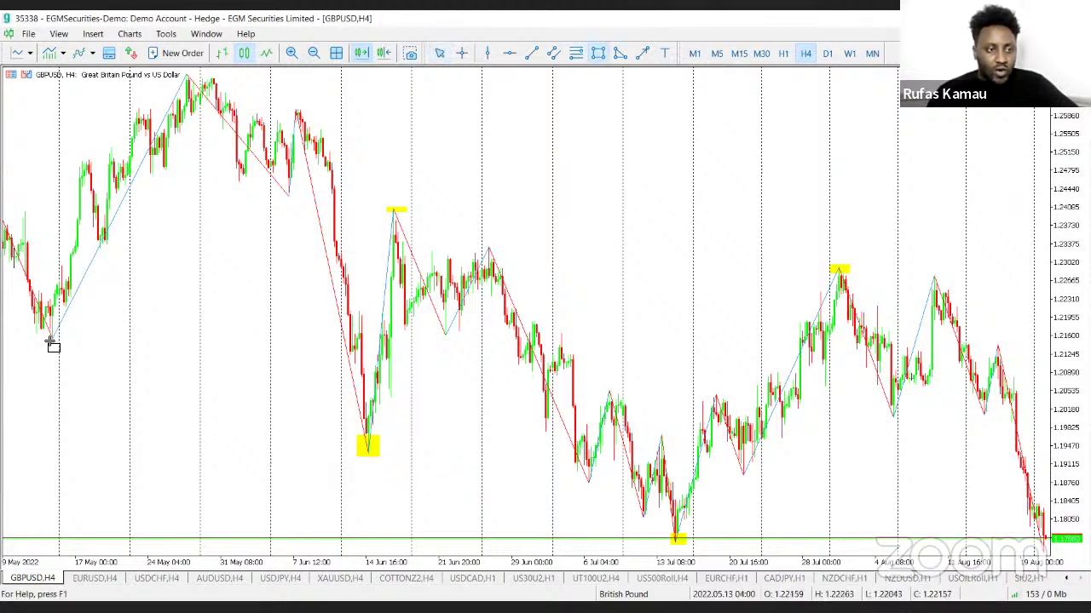
pyautogui.moveTo(41, 326); pyautogui.dragTo(66, 354)
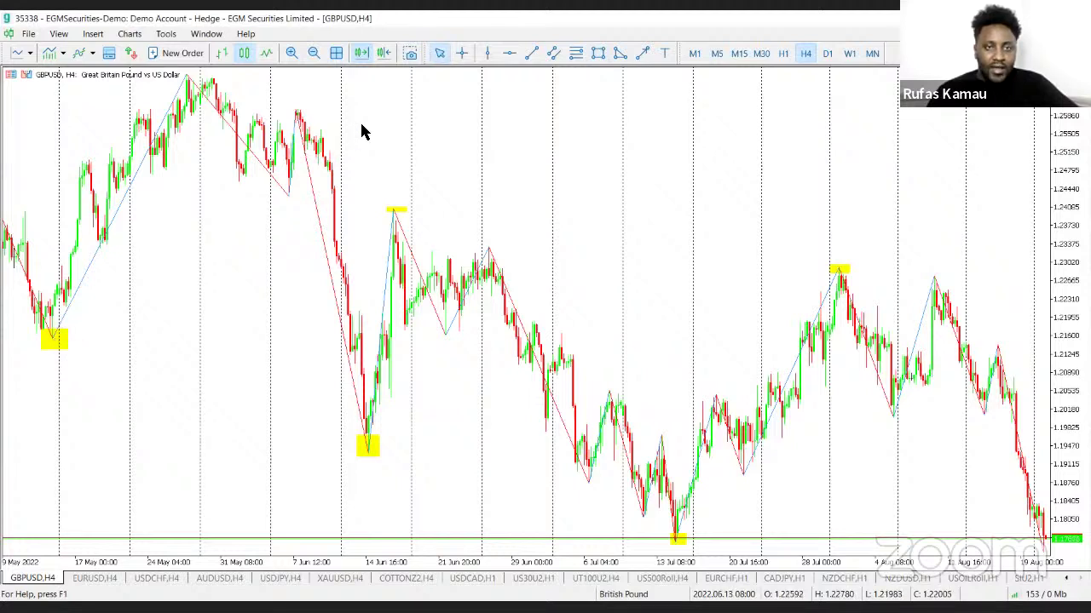
pyautogui.click(531, 53)
pyautogui.moveTo(40, 328); pyautogui.dragTo(676, 547)
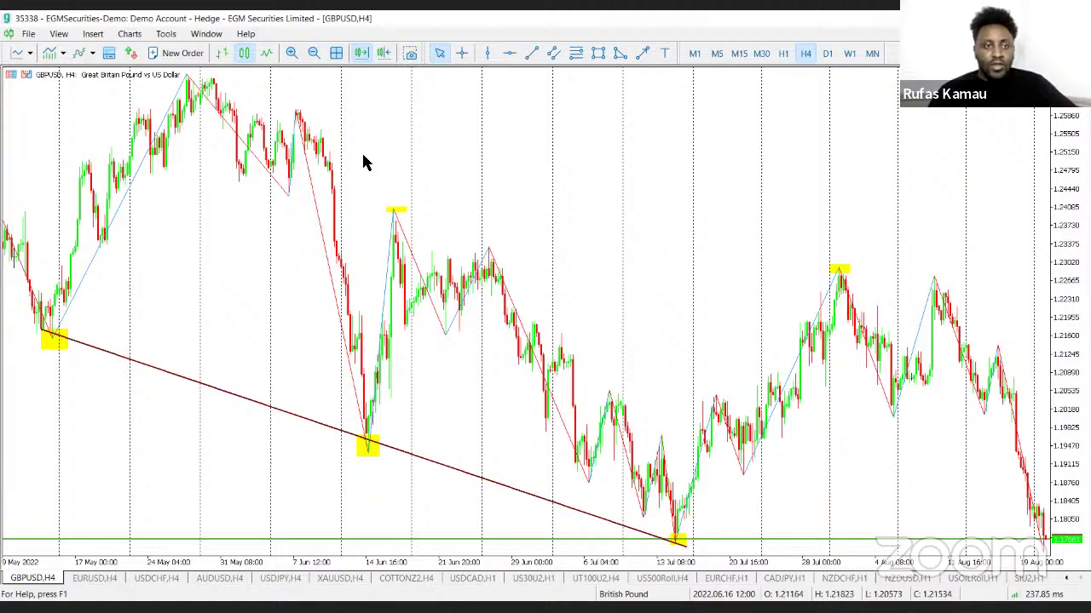
# - Rescale the price axis, extend the trendline down past the latest candles, and enable chart shift
pyautogui.click(313, 53)
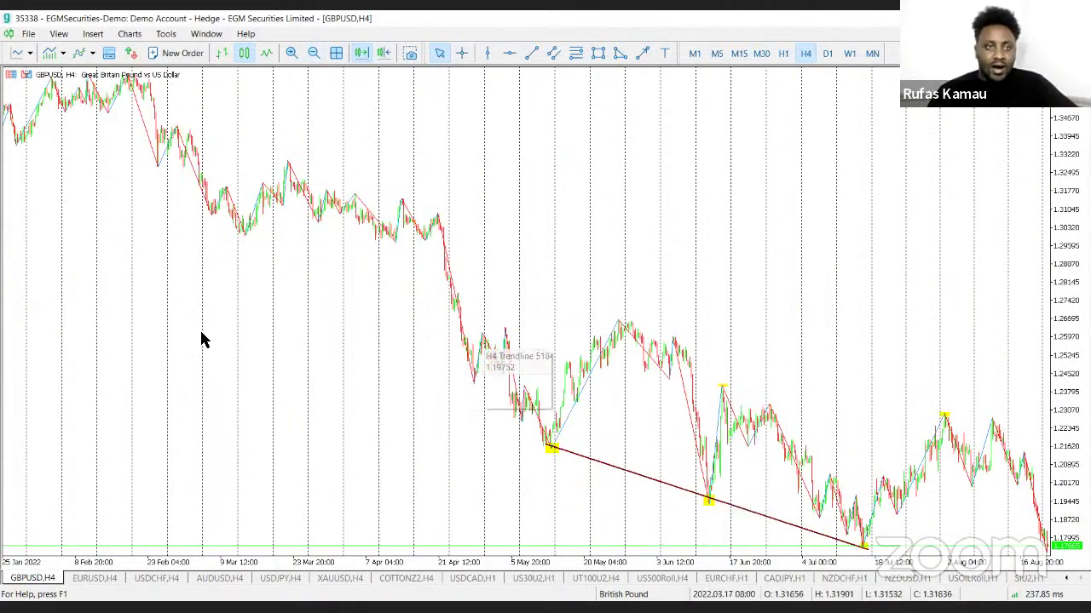
pyautogui.click(290, 53)
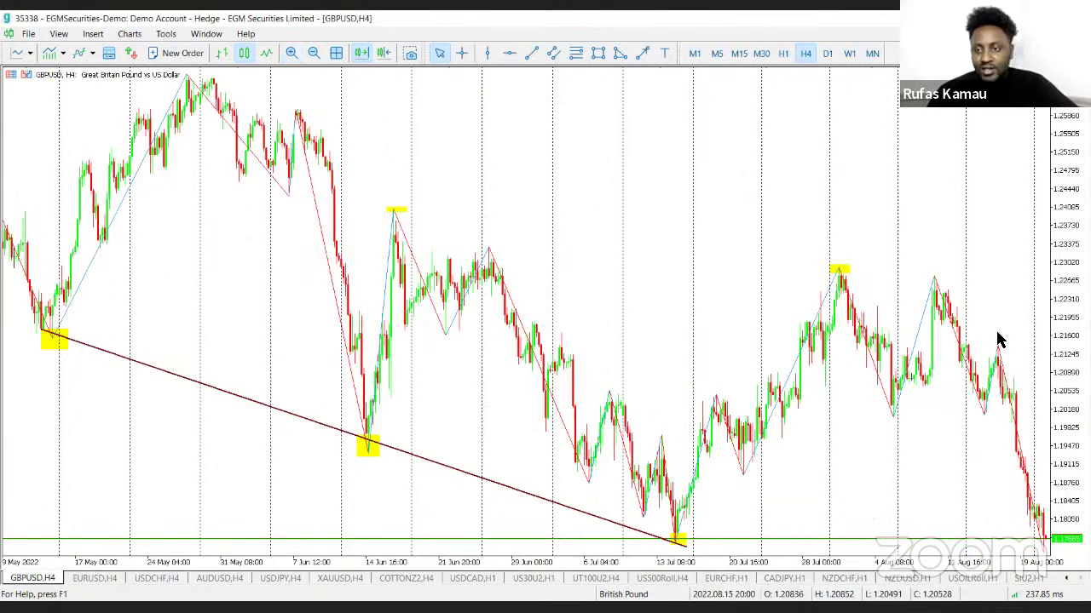
pyautogui.moveTo(1061, 339); pyautogui.dragTo(639, 447)
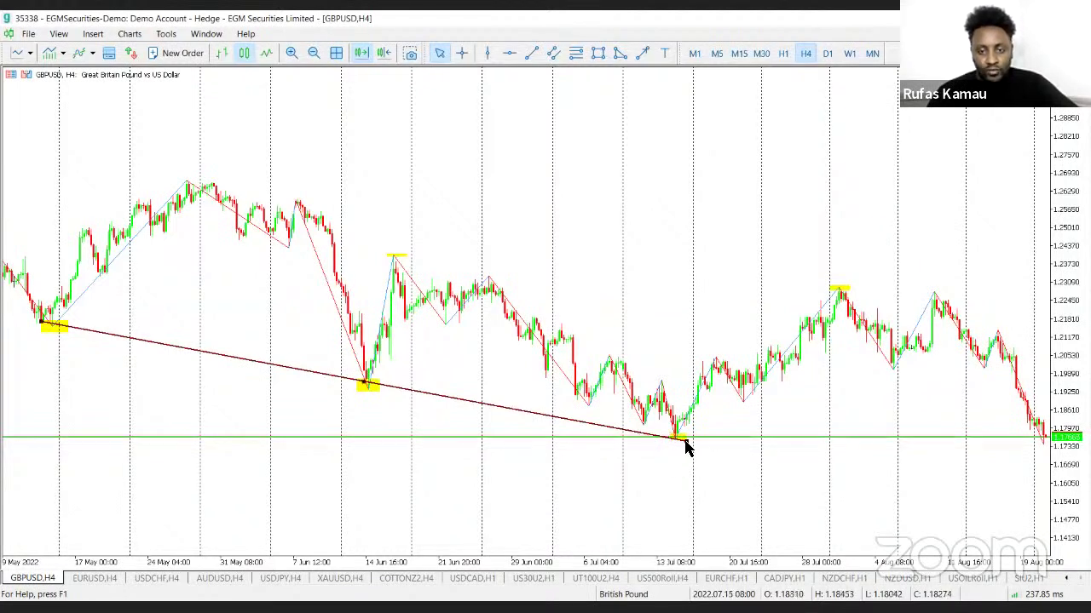
pyautogui.moveTo(679, 437); pyautogui.dragTo(1049, 508)
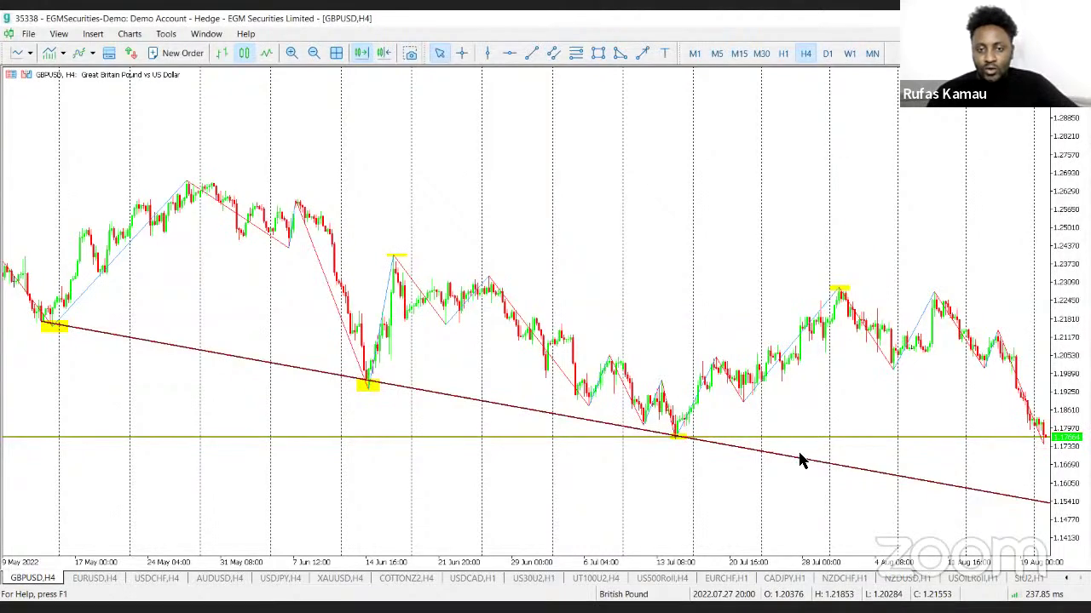
pyautogui.moveTo(1066, 443); pyautogui.dragTo(960, 463)
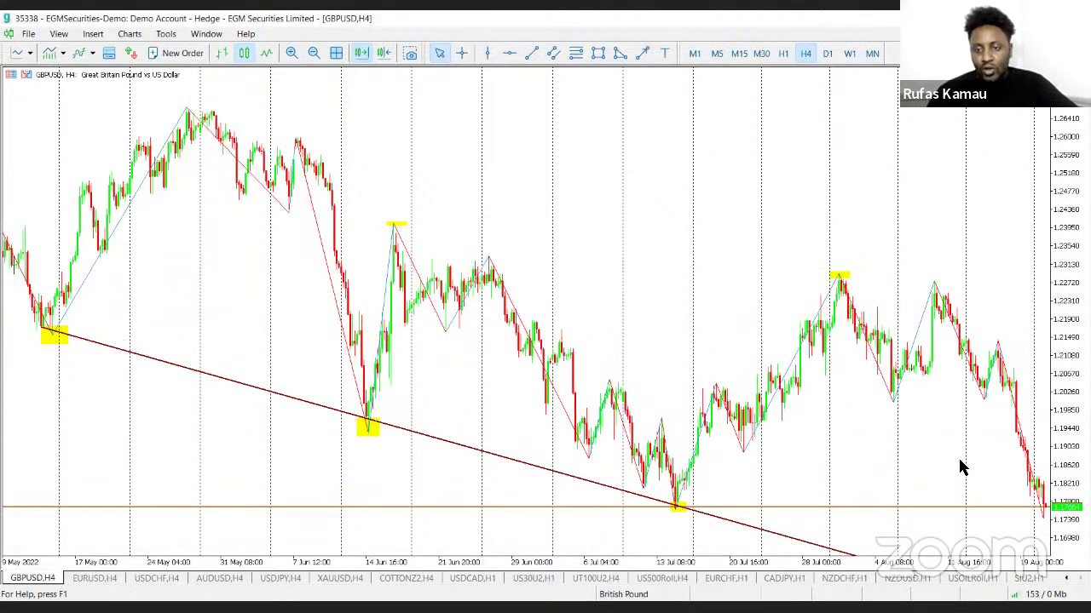
pyautogui.click(383, 54)
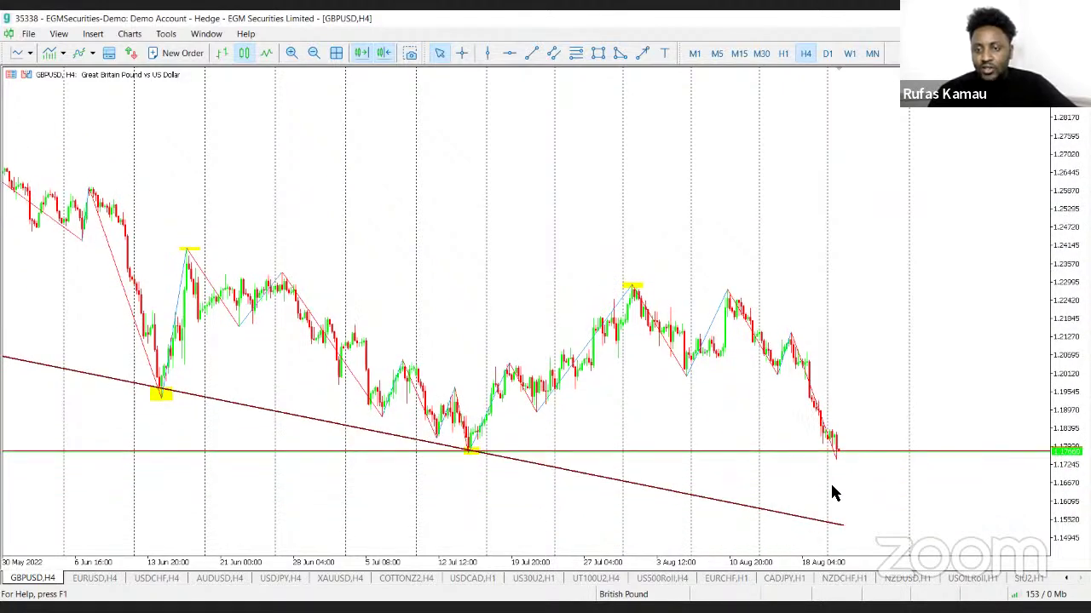
# - Draw red arrowed lines projecting a drop from the last candle to the trendline, then a rebound up-right
pyautogui.click(641, 54)
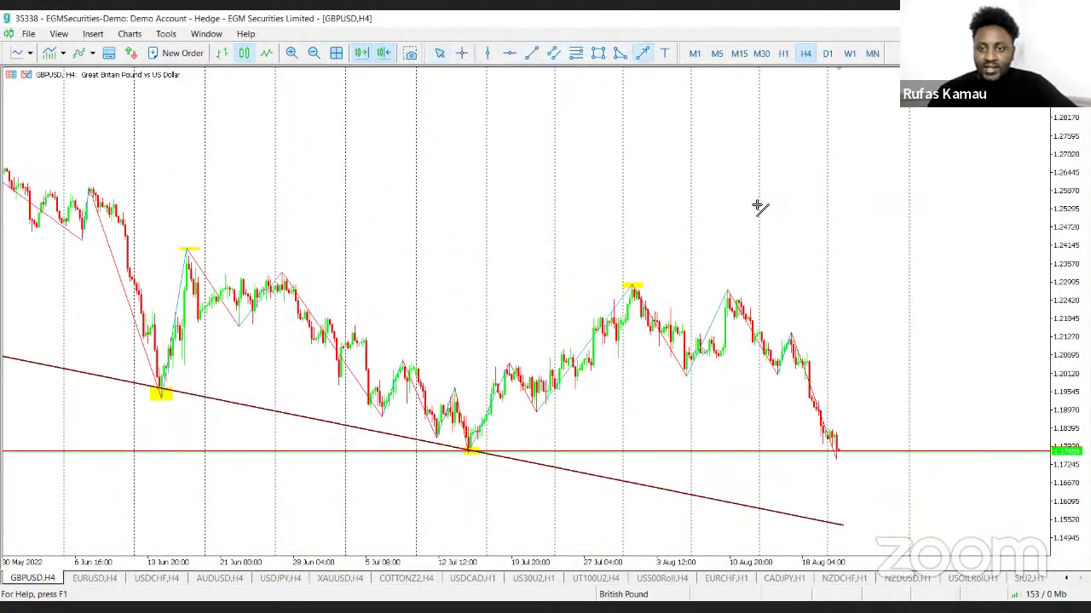
pyautogui.moveTo(835, 457); pyautogui.dragTo(846, 522)
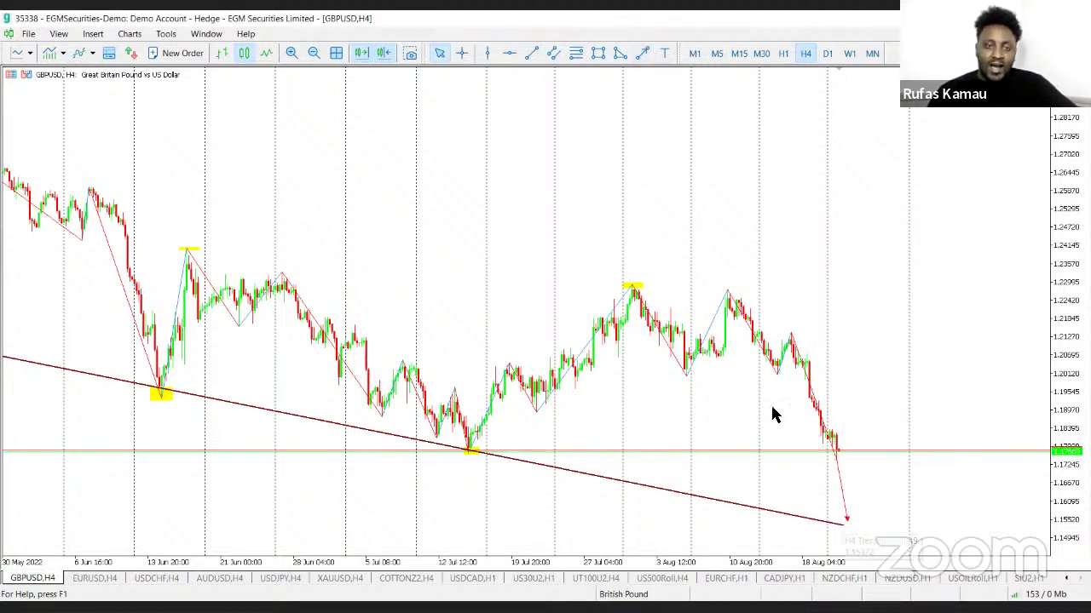
pyautogui.click(642, 53)
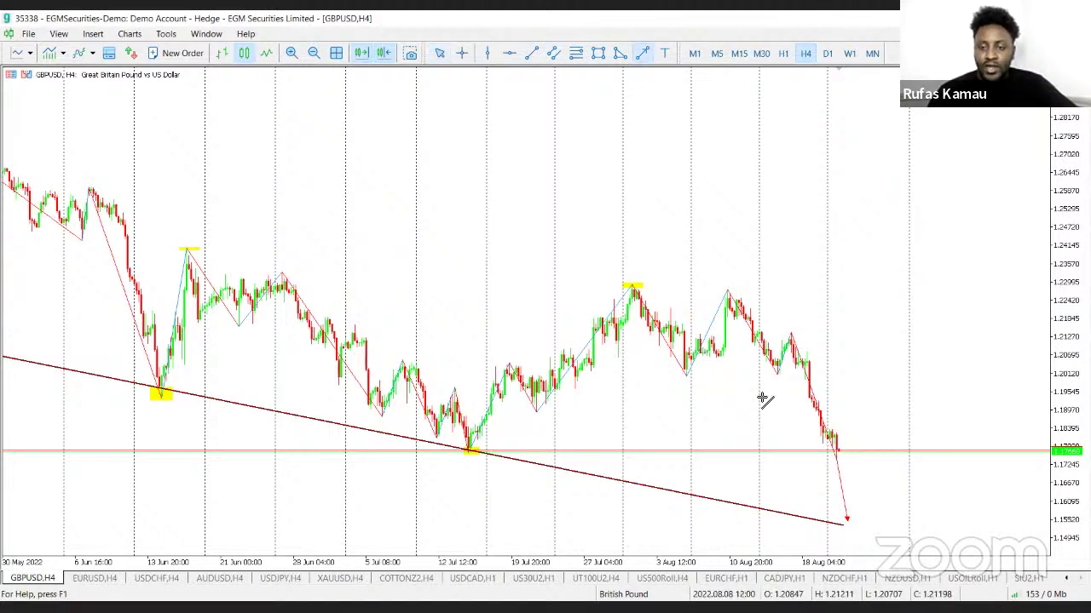
pyautogui.click(854, 523)
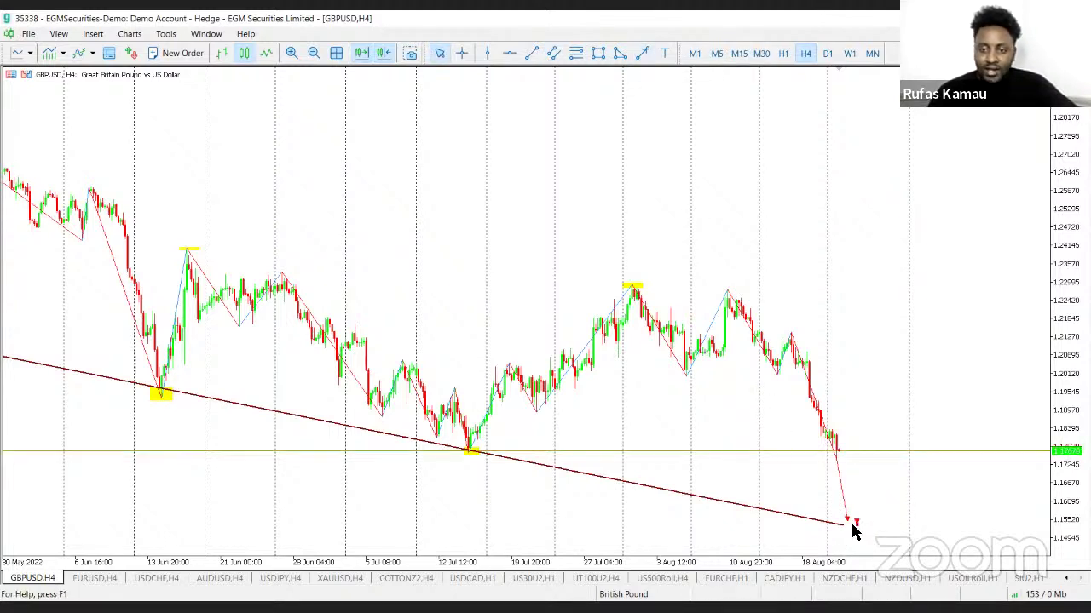
pyautogui.moveTo(856, 521); pyautogui.dragTo(939, 398)
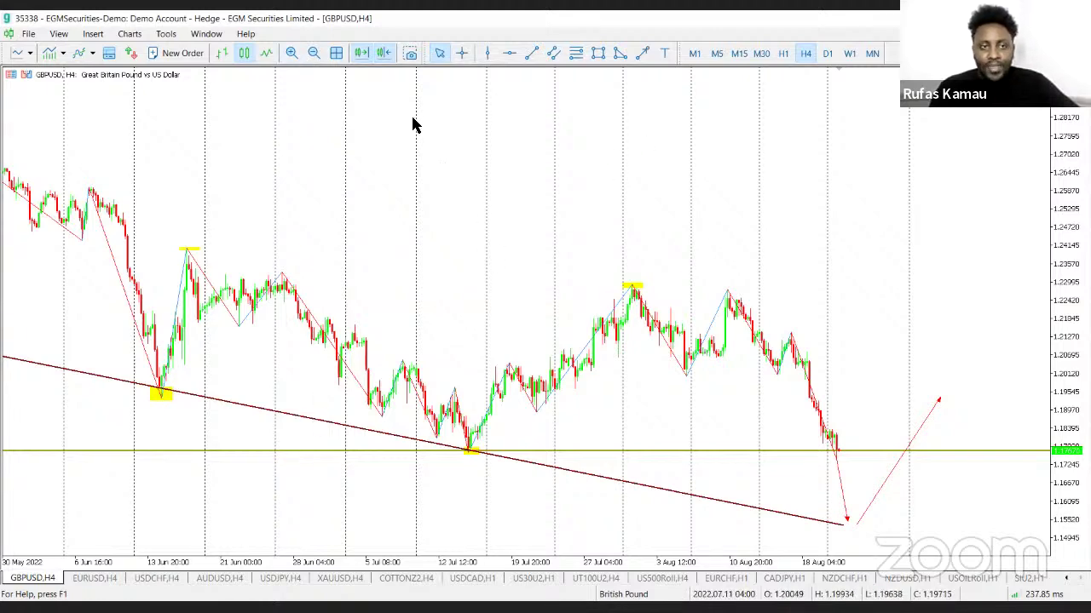
# - Zoom GBPUSD in and back out, then switch to the EURUSD H4 chart
pyautogui.click(294, 56)
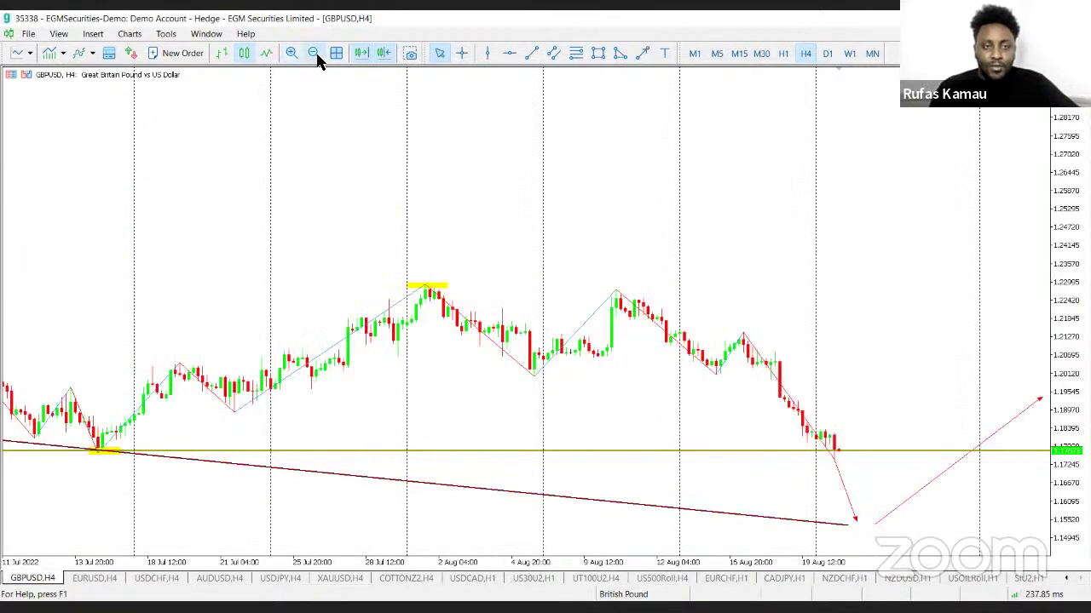
pyautogui.click(313, 54)
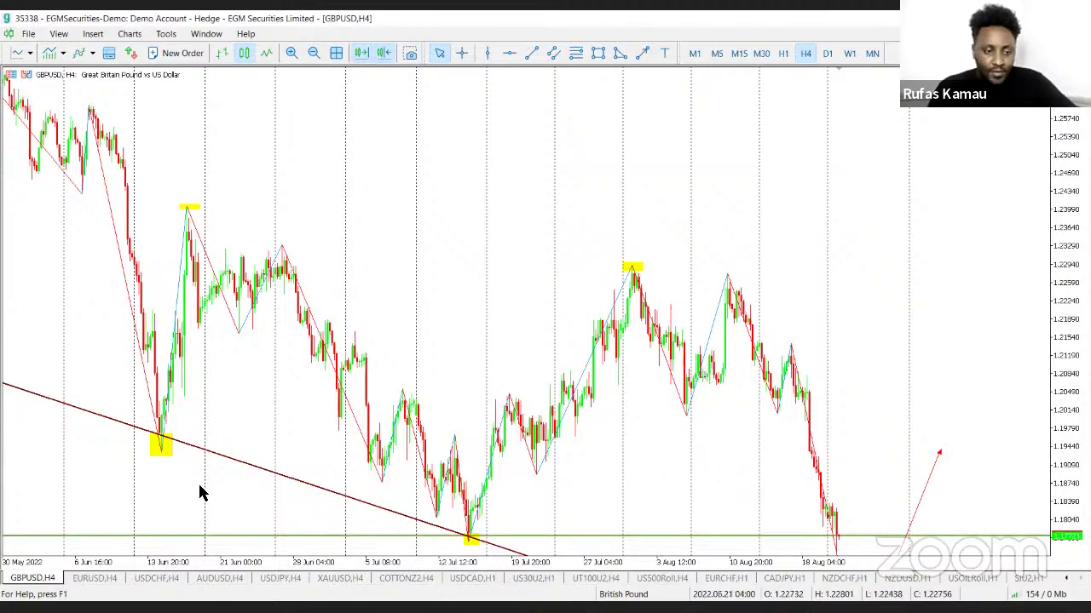
pyautogui.click(95, 578)
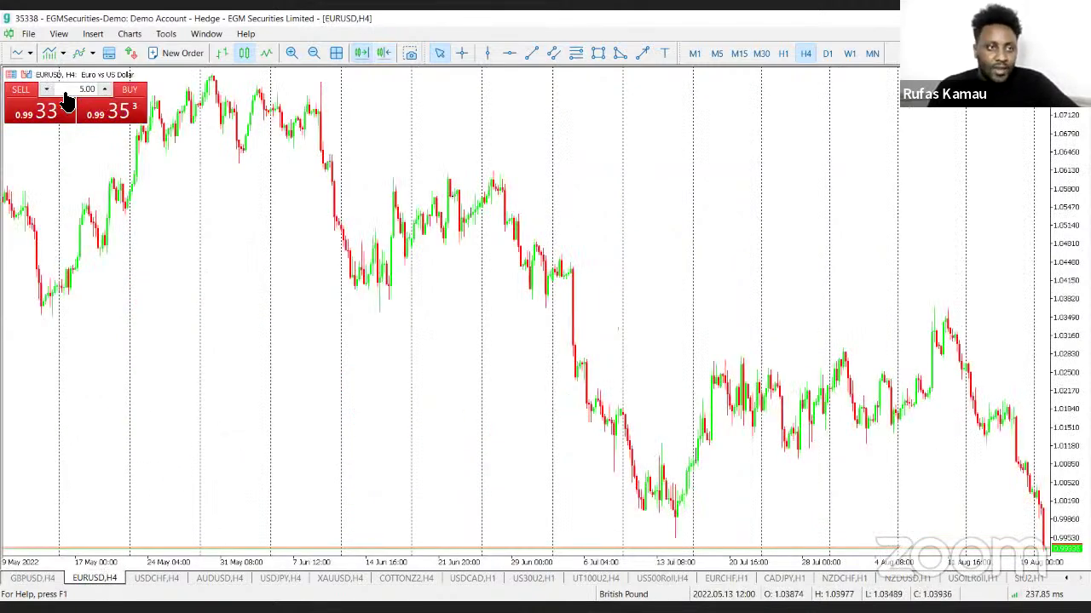
# - Hide the one-click panel, switch EURUSD to H1, and scroll back to mid-July
pyautogui.click(21, 75)
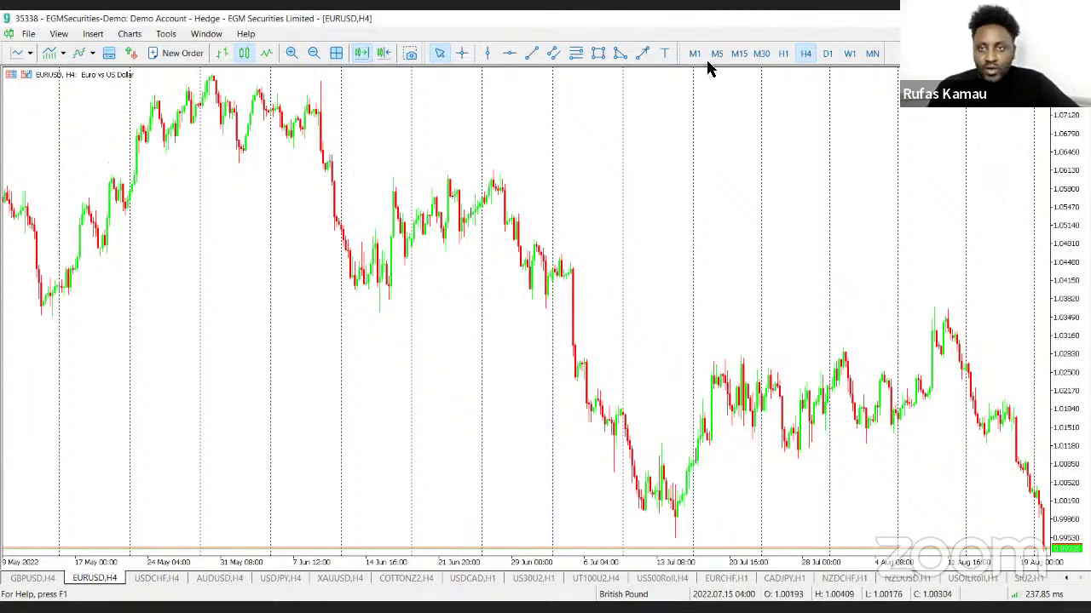
pyautogui.click(782, 54)
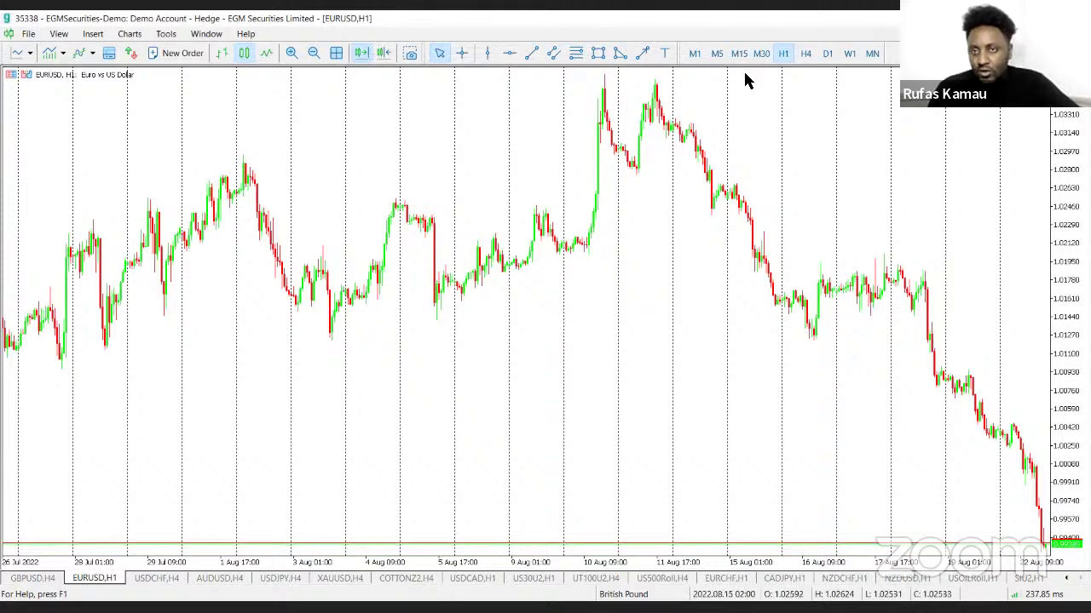
pyautogui.scroll(4, 585, 160)
pyautogui.scroll(-3, 514, 132)
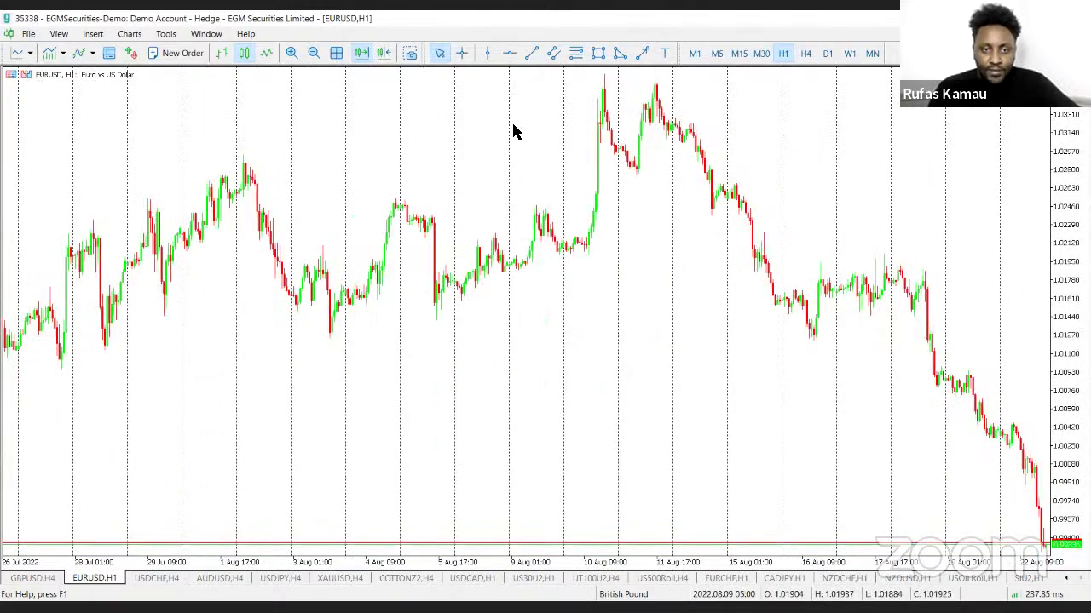
pyautogui.moveTo(406, 175); pyautogui.dragTo(739, 223)
pyautogui.scroll(6, 503, 209)
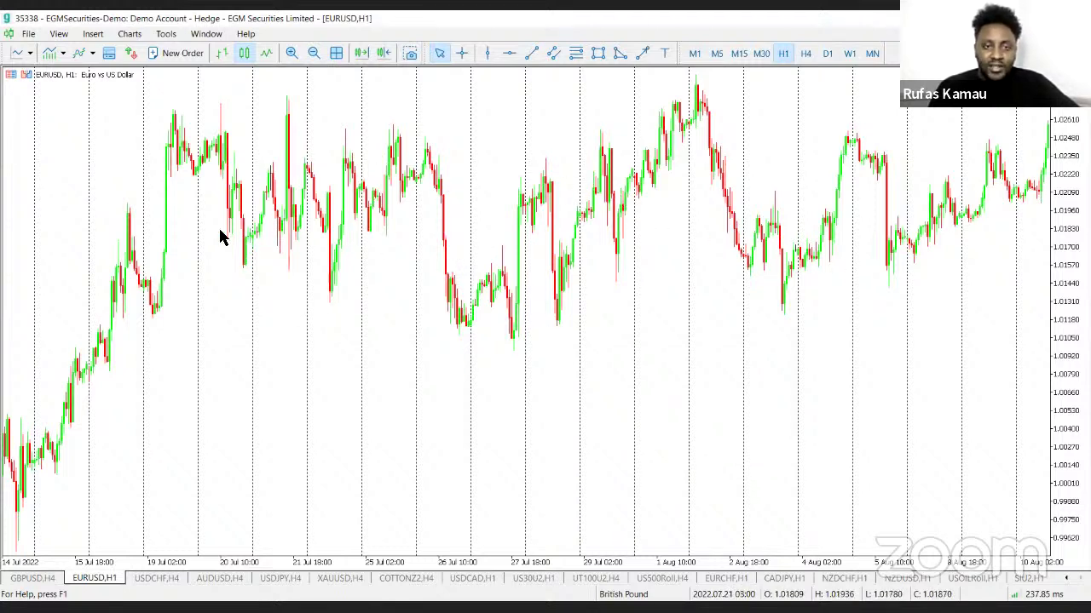
# - Place red horizontal lines at the EURUSD range highs near 1.02750 and lows at 1.01154
pyautogui.click(509, 53)
pyautogui.click(273, 96)
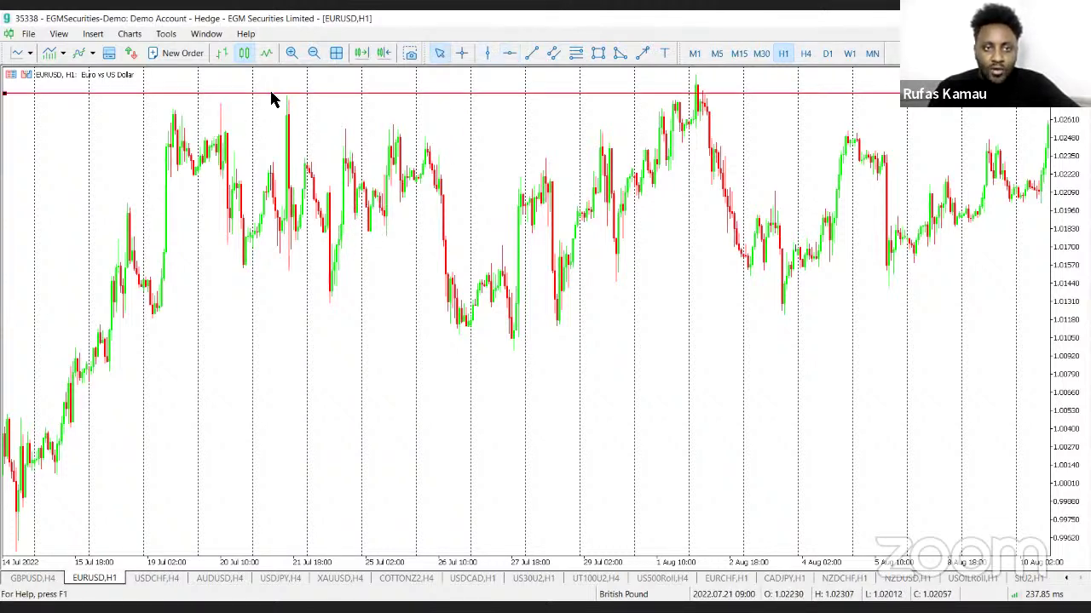
pyautogui.moveTo(270, 95); pyautogui.dragTo(272, 101)
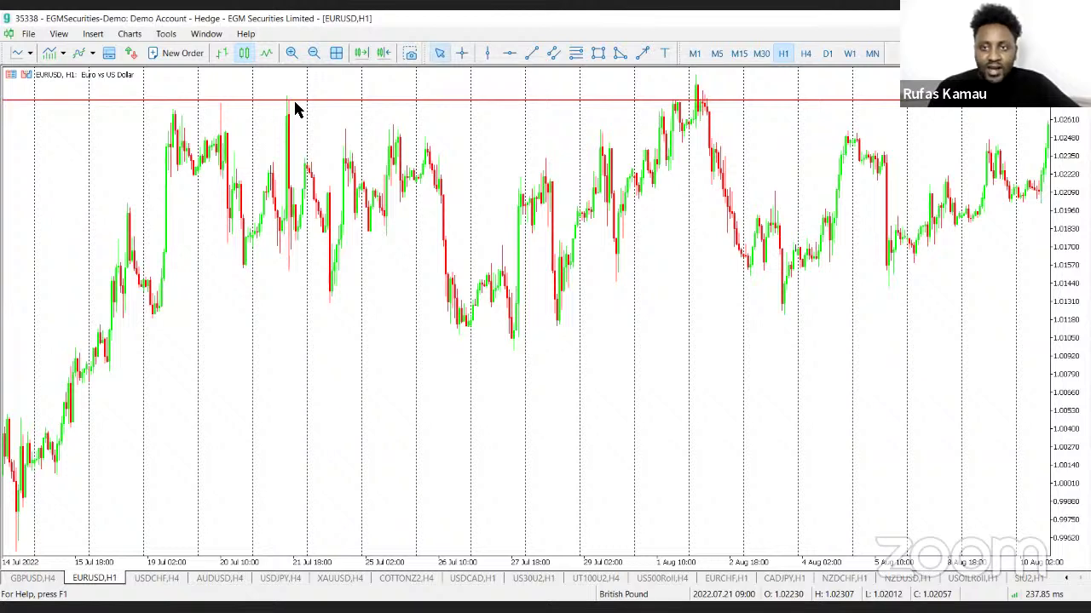
pyautogui.click(509, 53)
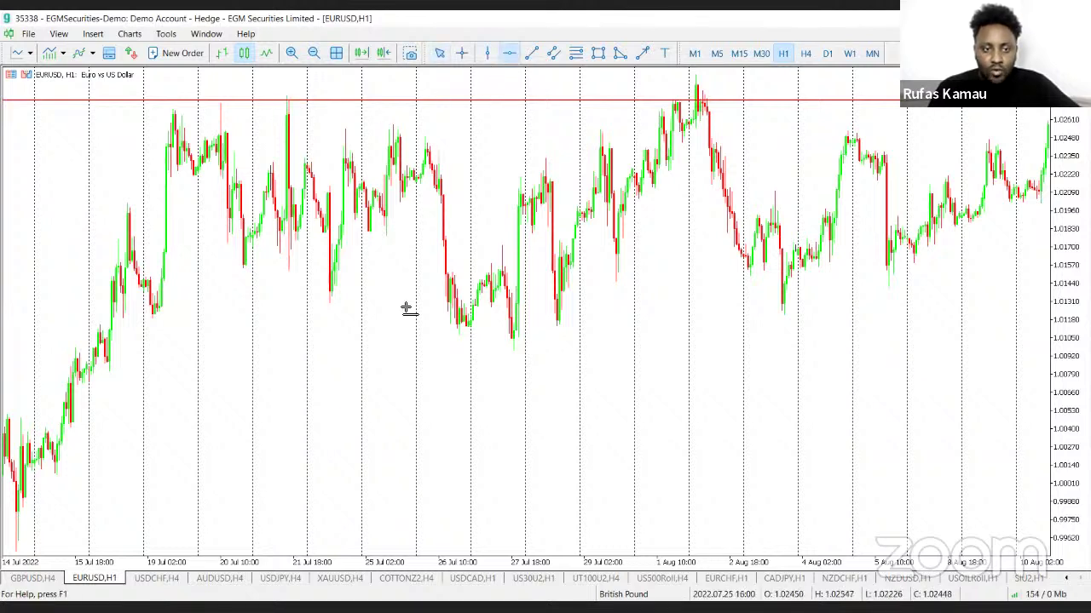
pyautogui.click(450, 324)
pyautogui.click(448, 321)
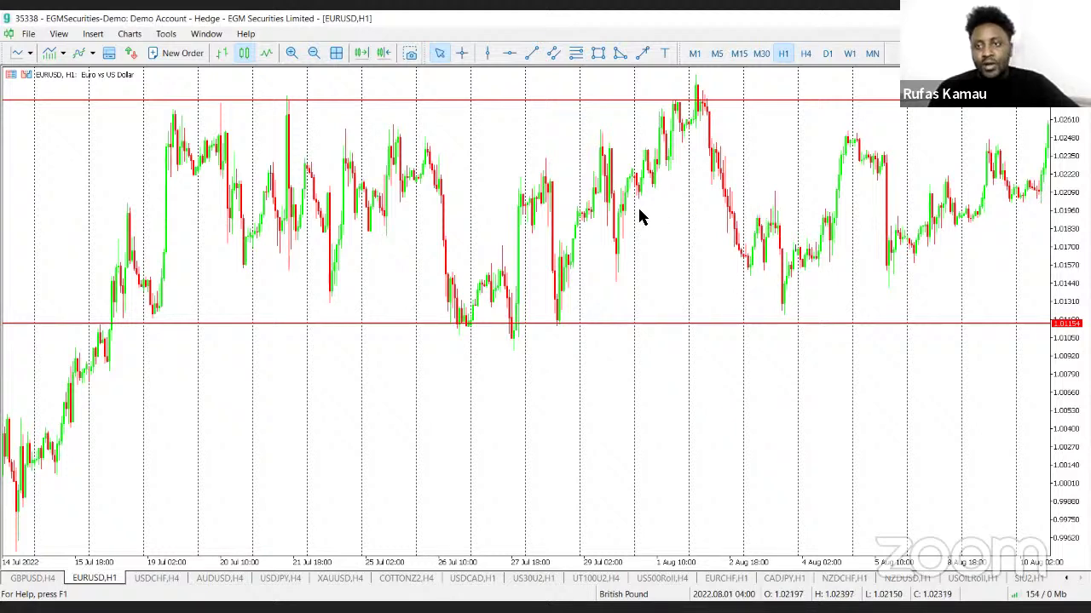
# - Draw a yellow rectangle filling the range between the red lines from 18 Jul to 10 Aug
pyautogui.click(598, 53)
pyautogui.moveTo(112, 100); pyautogui.dragTo(1056, 326)
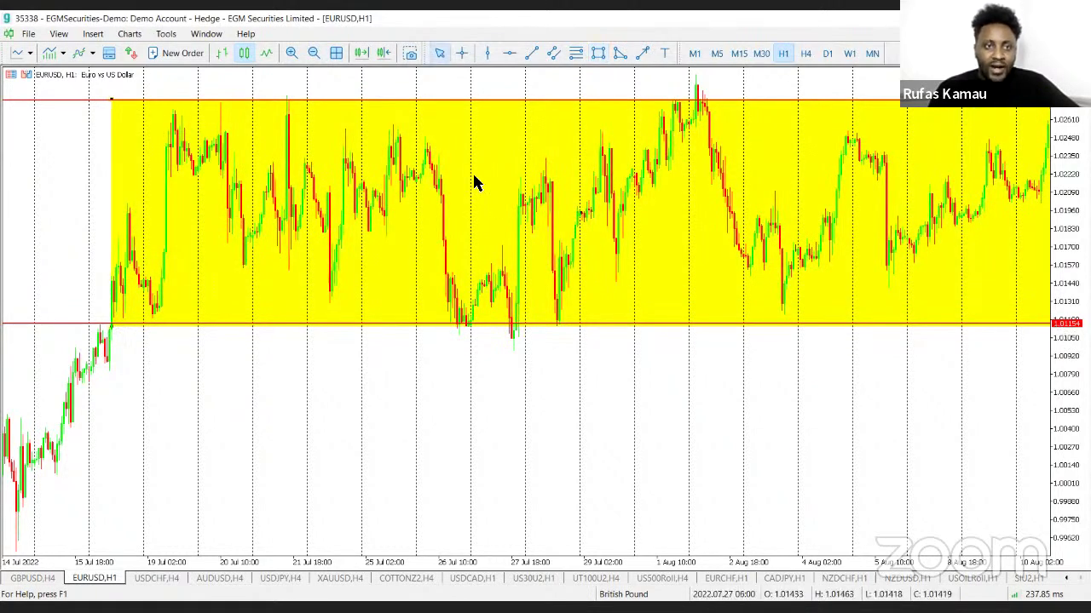
pyautogui.scroll(-3, 411, 229)
pyautogui.scroll(-1, 411, 237)
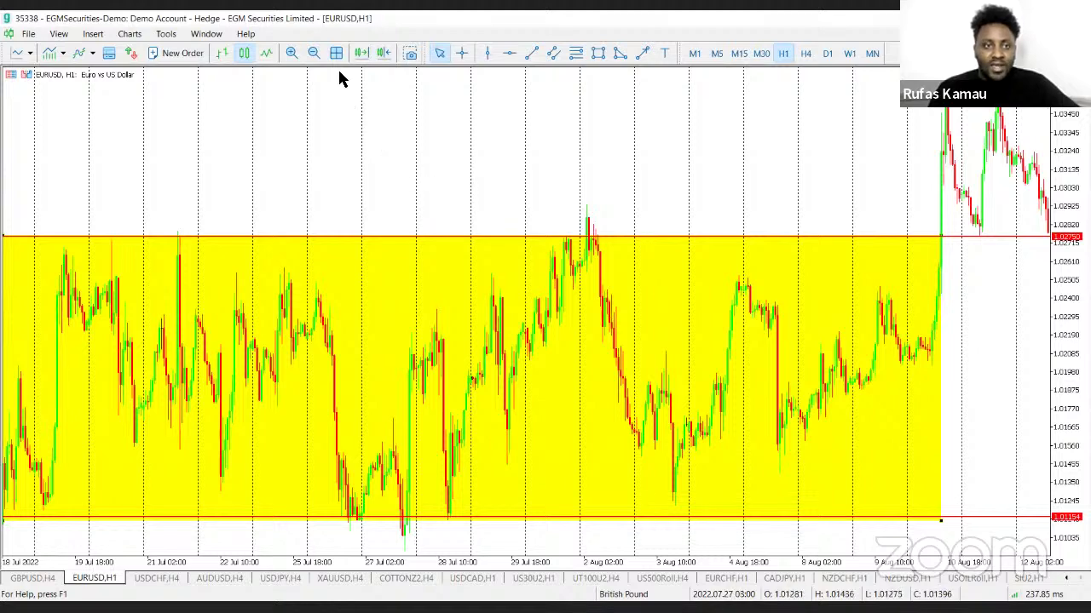
pyautogui.click(312, 53)
pyautogui.scroll(8, 750, 302)
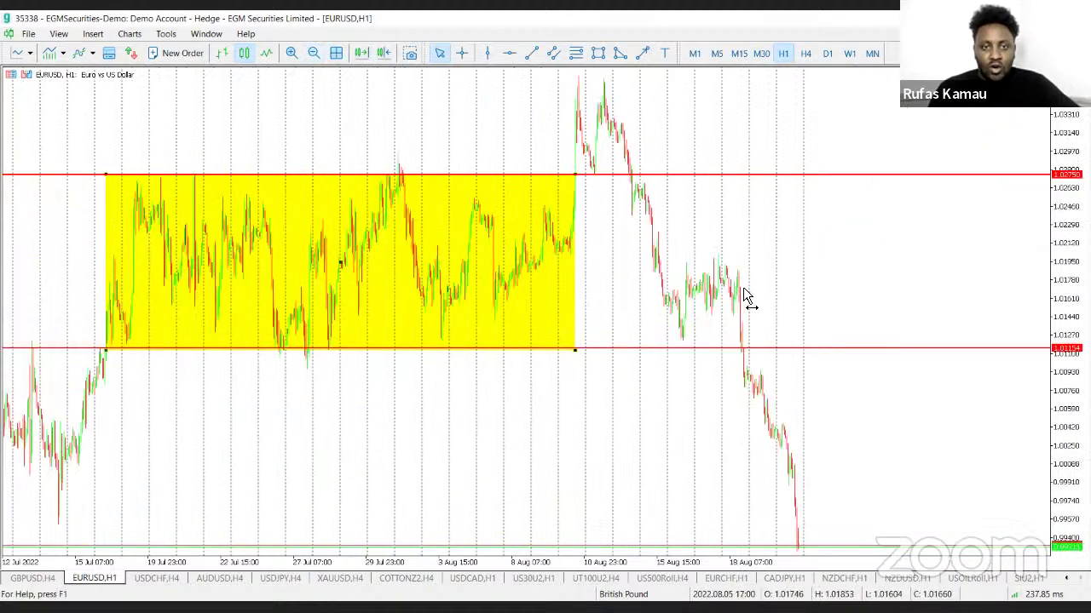
pyautogui.click(290, 54)
pyautogui.moveTo(668, 199); pyautogui.dragTo(679, 199)
pyautogui.scroll(5, 622, 202)
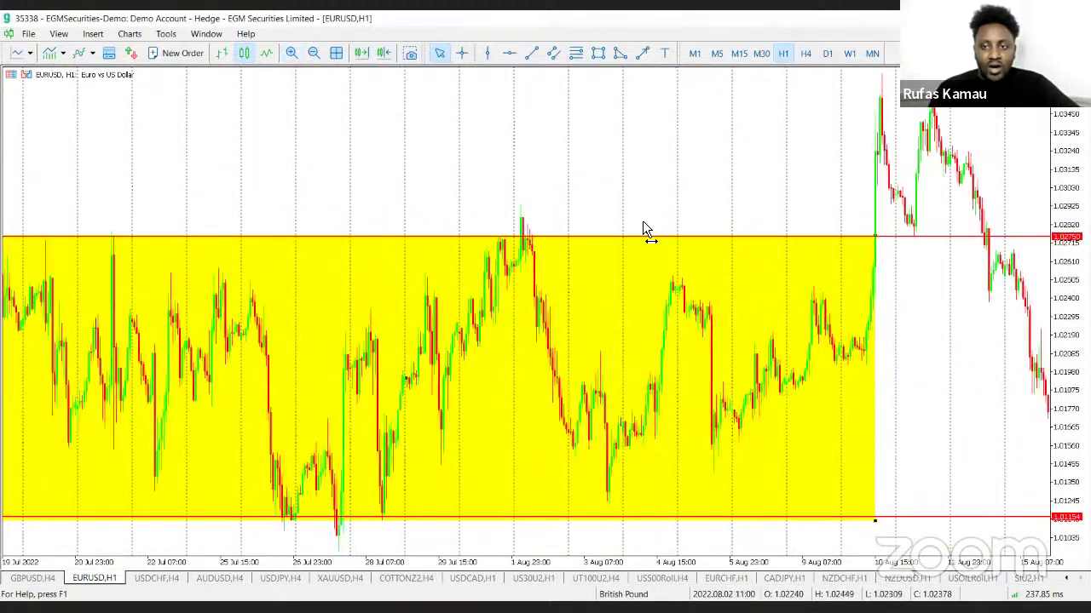
pyautogui.scroll(4, 687, 236)
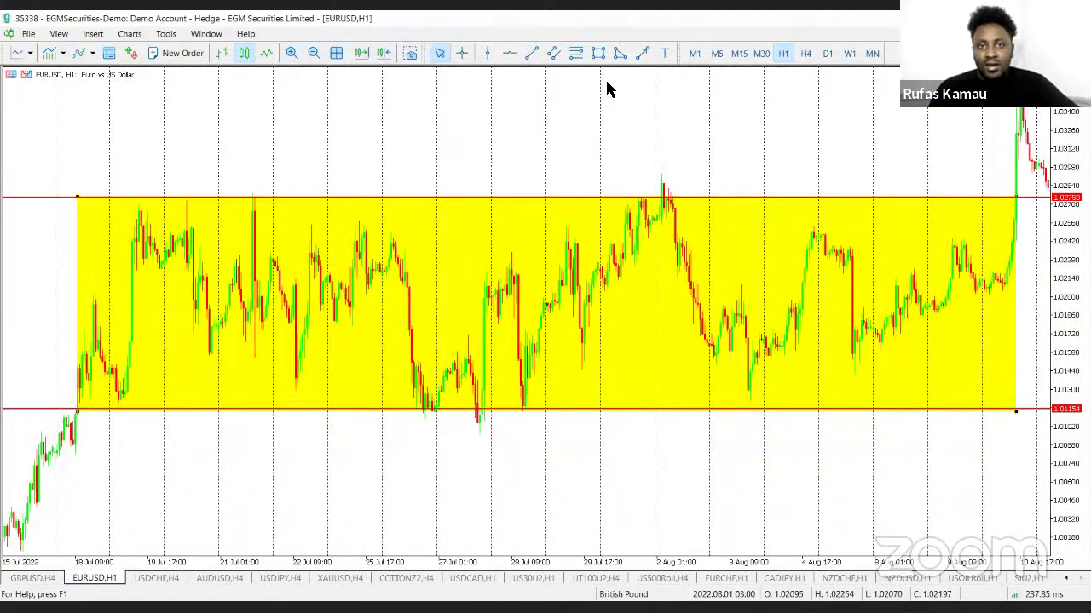
pyautogui.click(665, 53)
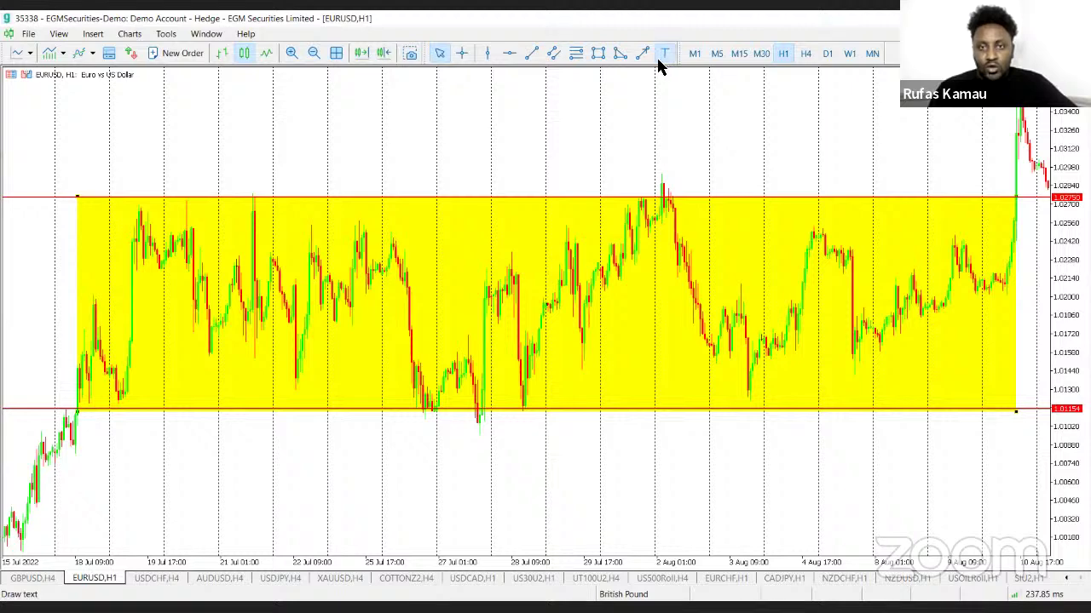
# - Add a blue text label reading 'Range' just above the yellow box on EURUSD H1
pyautogui.click(375, 161)
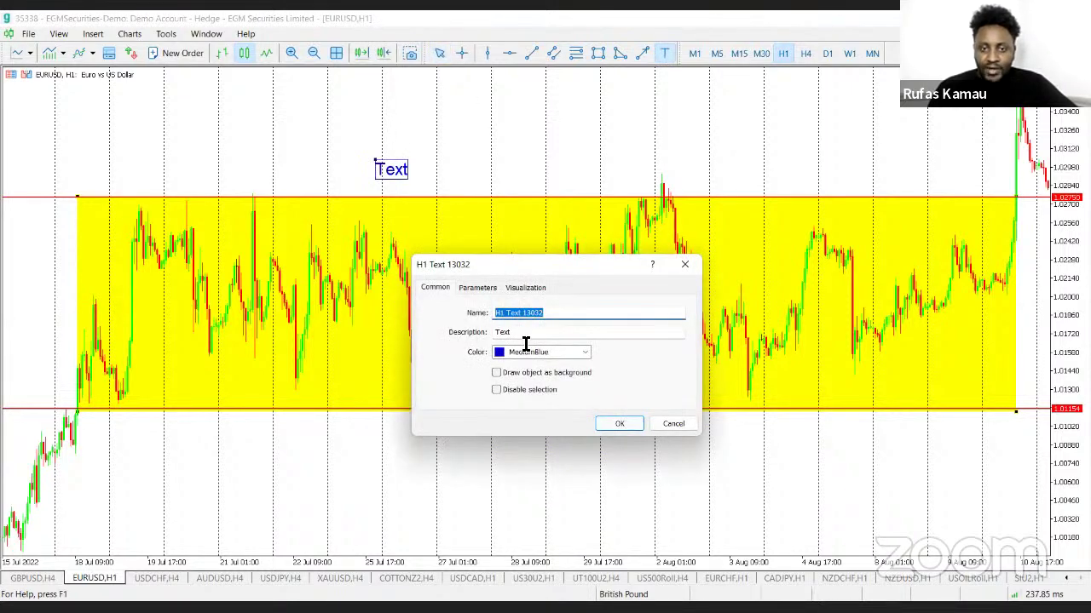
pyautogui.press('Tab')
pyautogui.write('R')
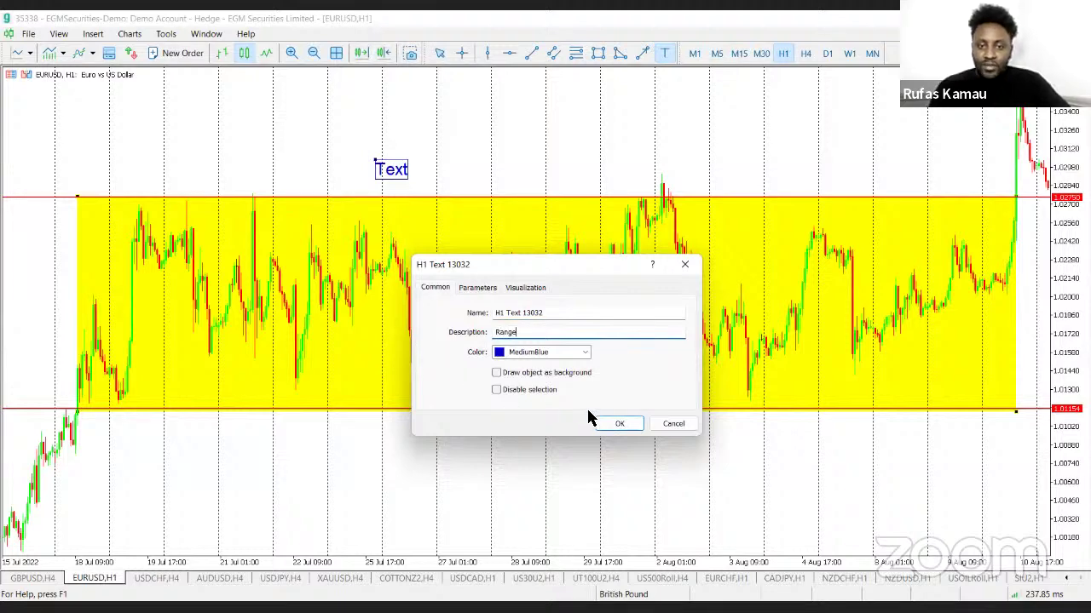
pyautogui.click(618, 429)
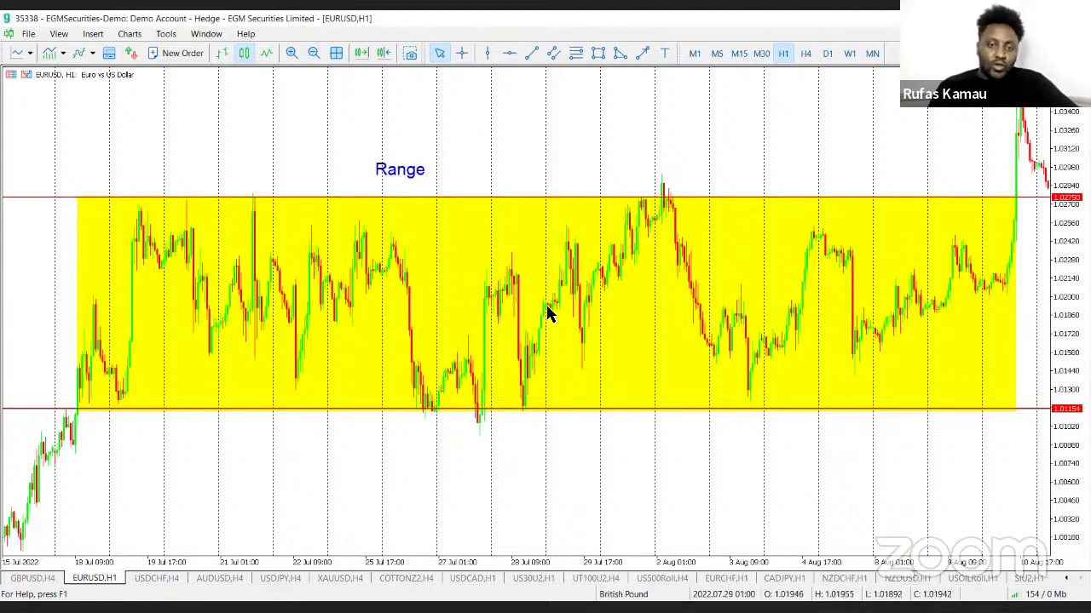
pyautogui.moveTo(549, 313)
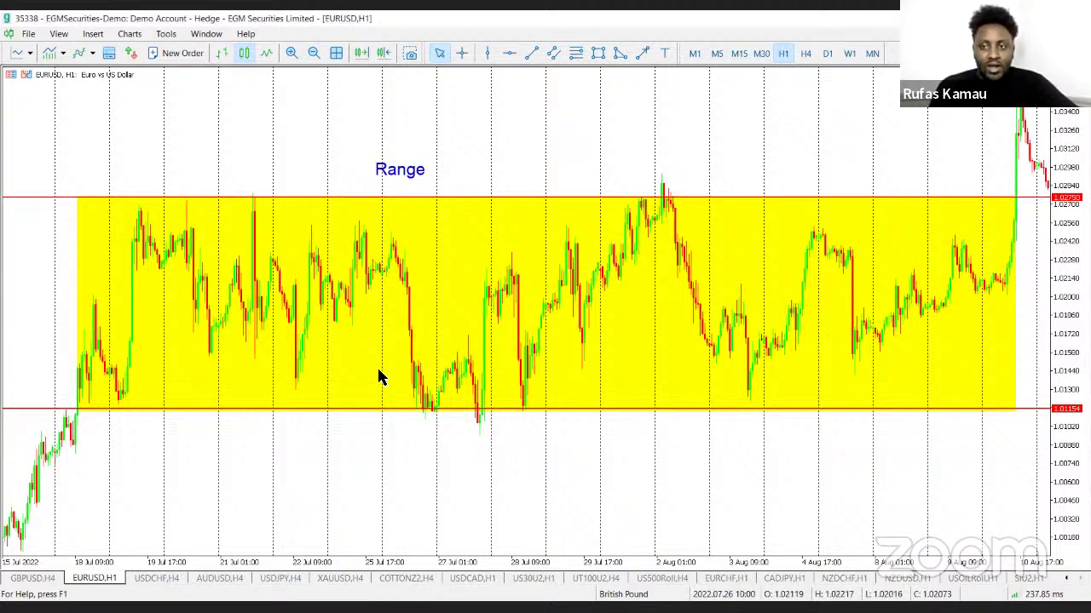
# - Draw a red arrowed line horizontally through the middle of the Range box, then zoom out
pyautogui.click(642, 54)
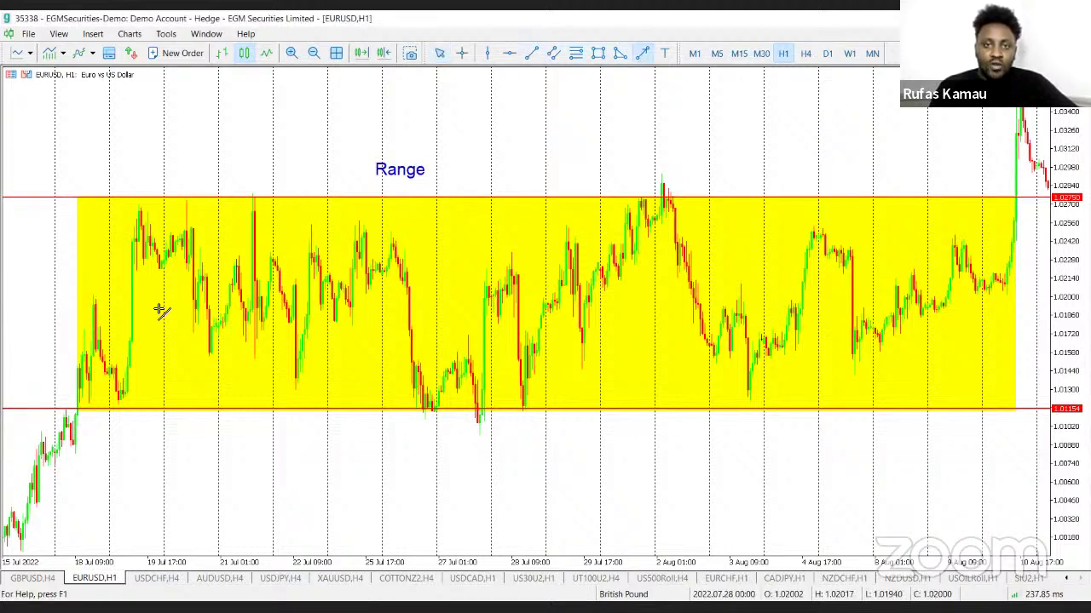
pyautogui.moveTo(54, 308); pyautogui.dragTo(1018, 308)
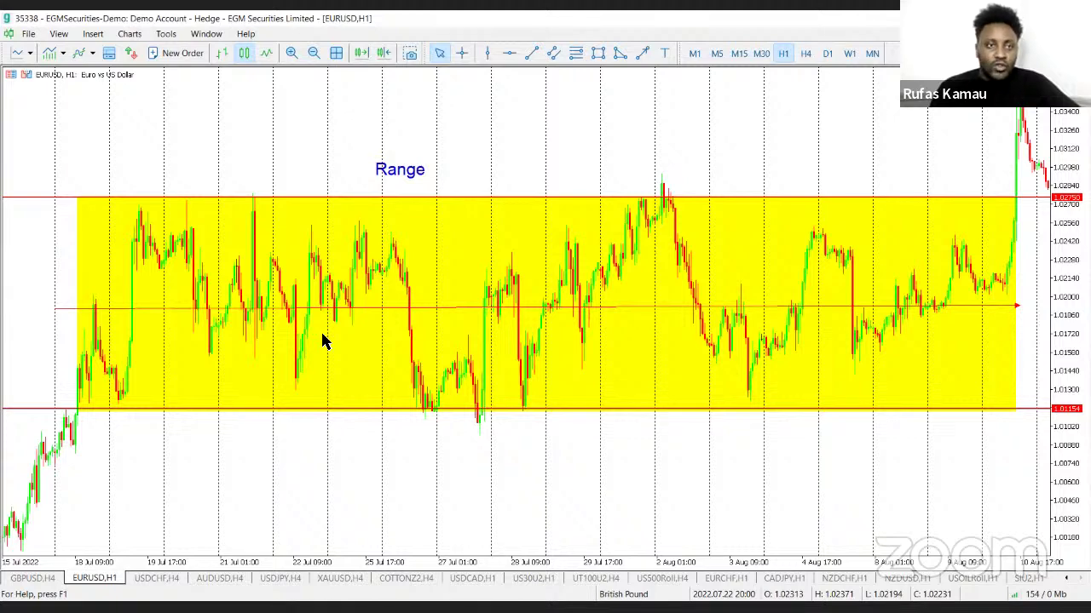
pyautogui.click(314, 53)
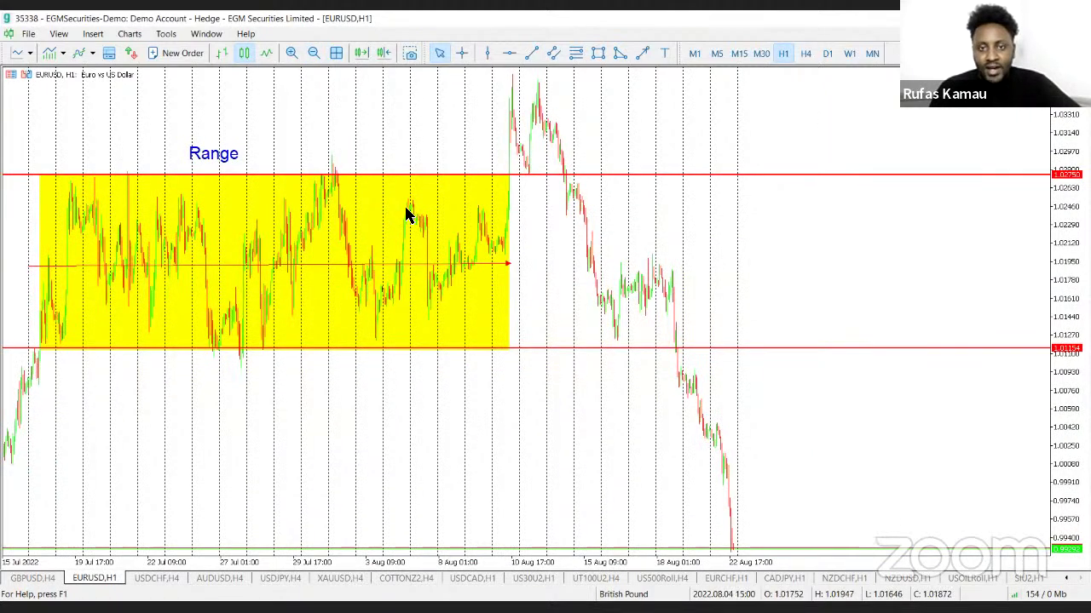
# - Switch to the XAUUSD chart and survey gold's longer price history
pyautogui.click(342, 579)
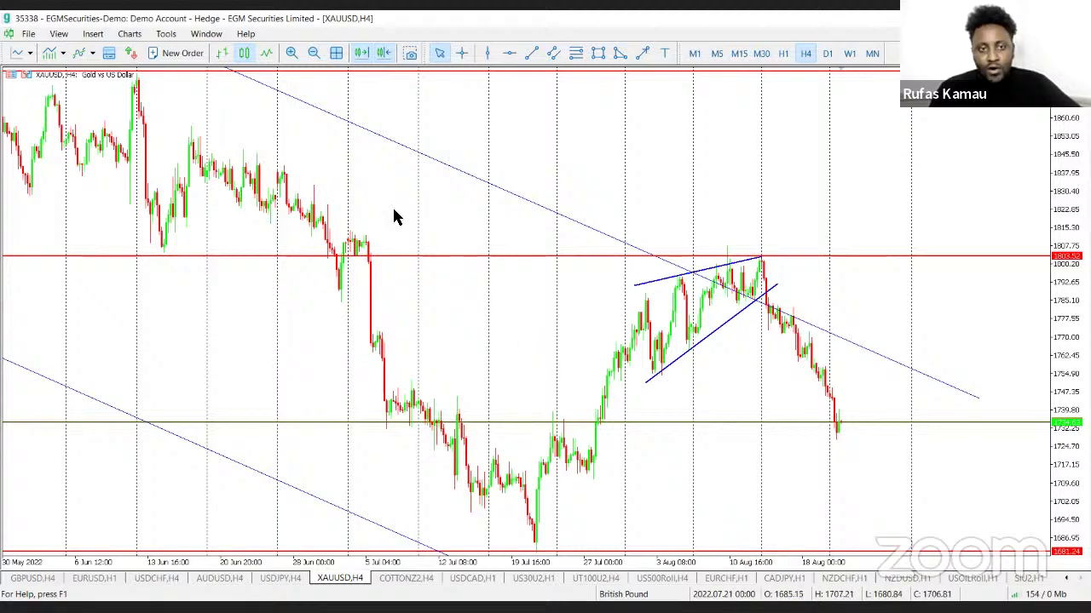
pyautogui.click(314, 54)
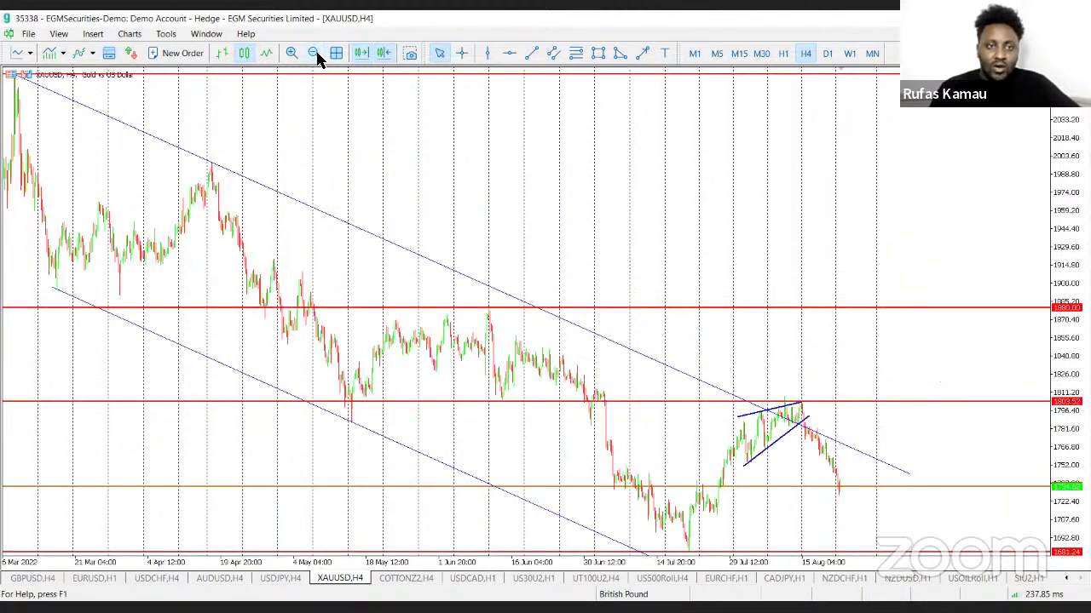
pyautogui.click(313, 54)
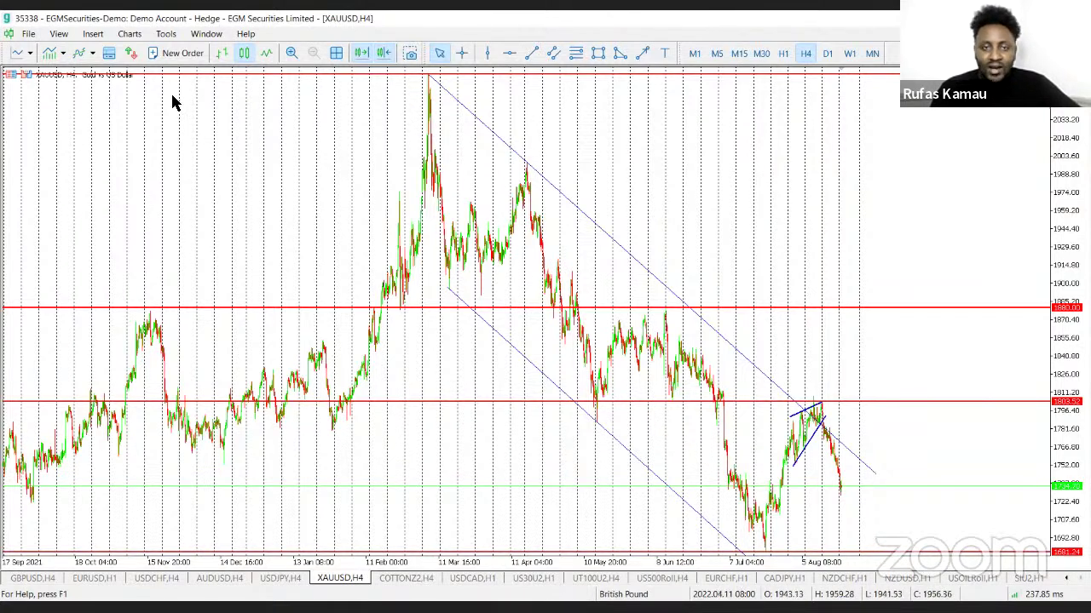
pyautogui.click(287, 54)
pyautogui.click(287, 54)
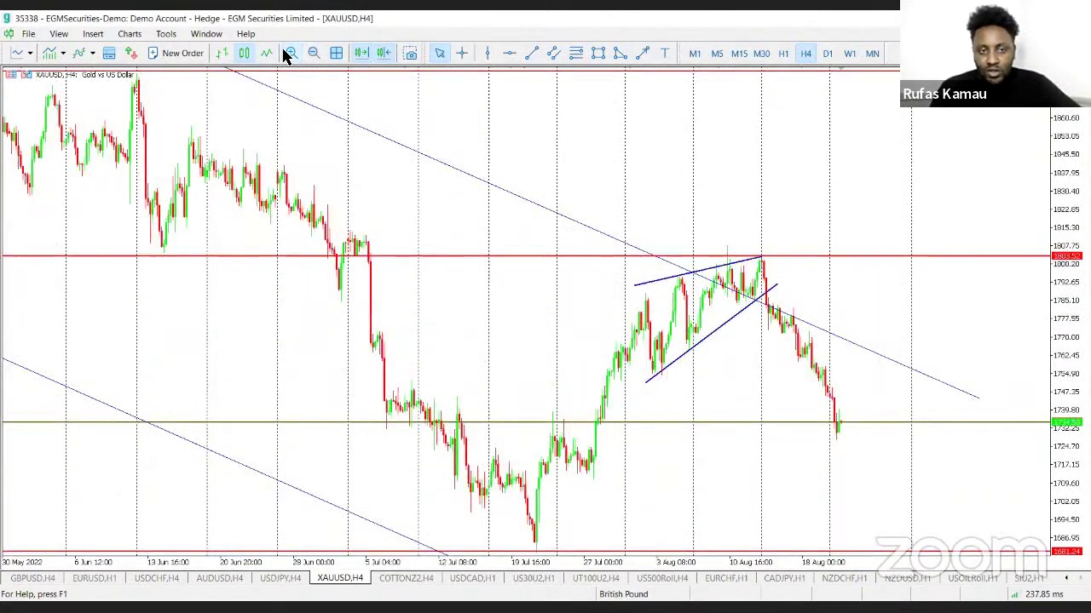
# - Set the gold chart to H1 and bring the mid-to-late July bars into view
pyautogui.click(783, 54)
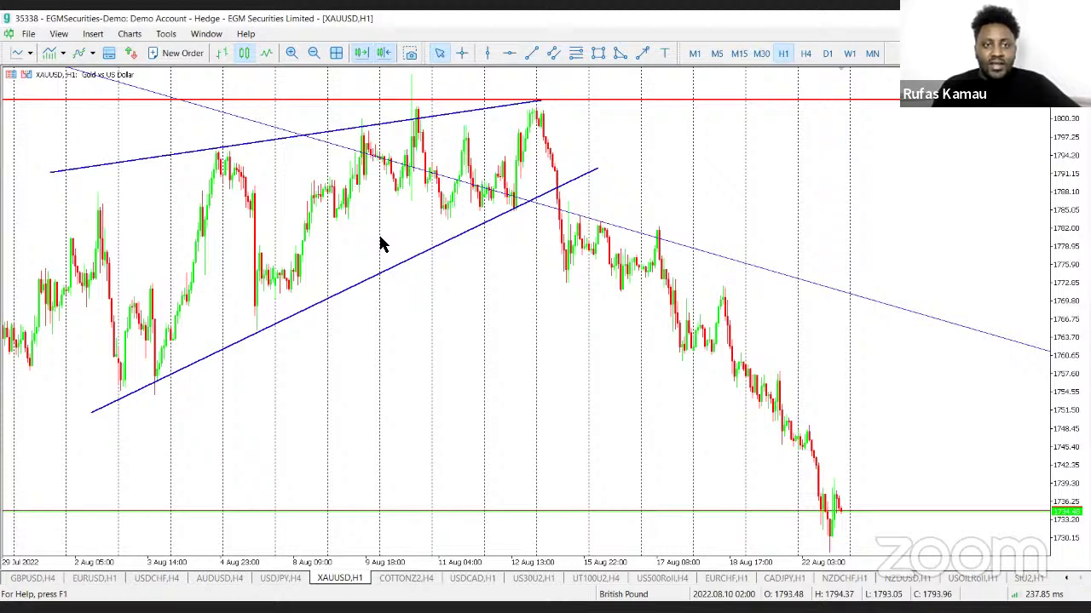
pyautogui.moveTo(378, 293); pyautogui.dragTo(674, 343)
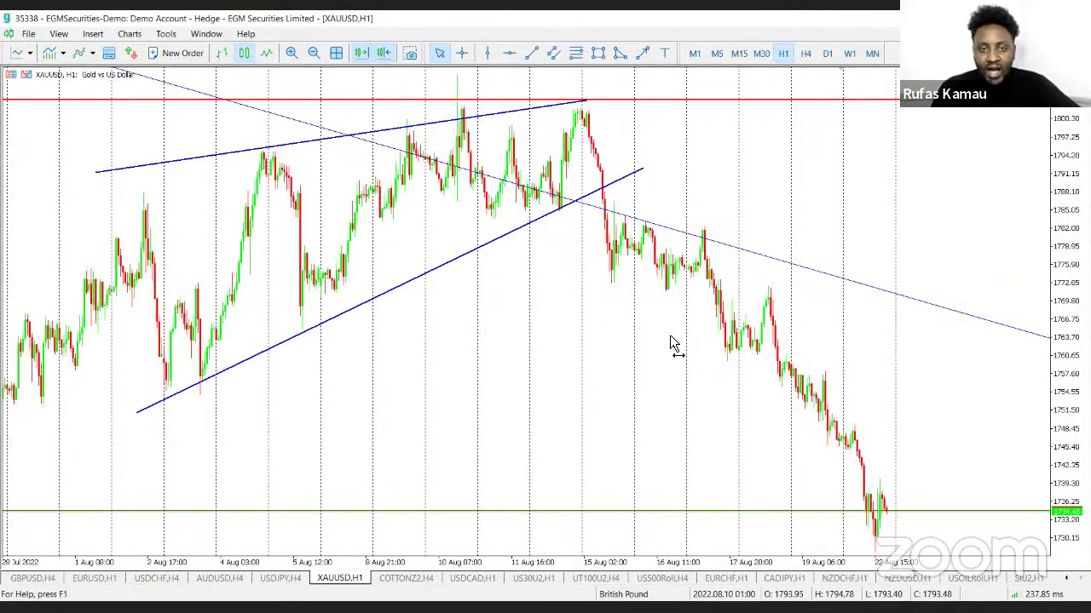
pyautogui.click(364, 54)
pyautogui.moveTo(205, 254); pyautogui.dragTo(408, 253)
pyautogui.scroll(15, 407, 254)
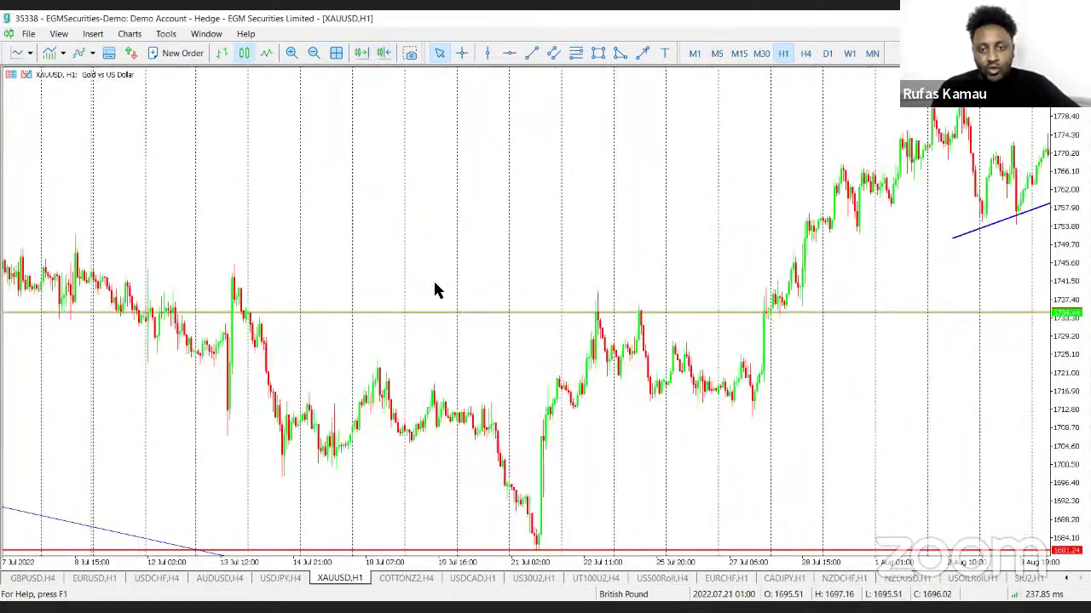
pyautogui.moveTo(493, 306); pyautogui.dragTo(318, 258)
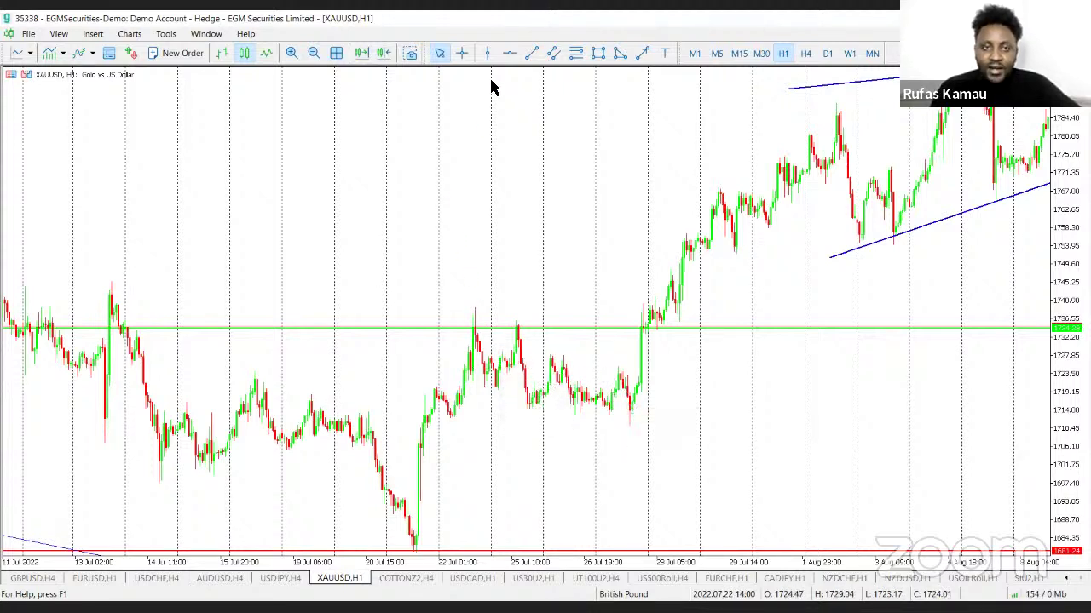
# - Draw the falling upper trendline over late-July highs and the flat support line under the lows
pyautogui.click(532, 53)
pyautogui.moveTo(467, 304); pyautogui.dragTo(668, 384)
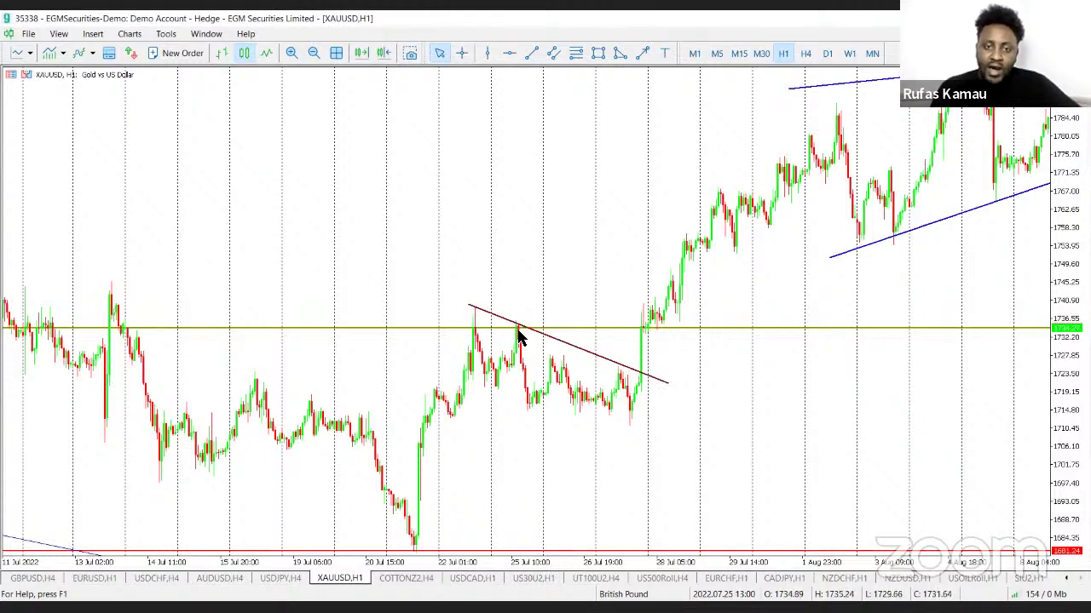
pyautogui.moveTo(621, 381)
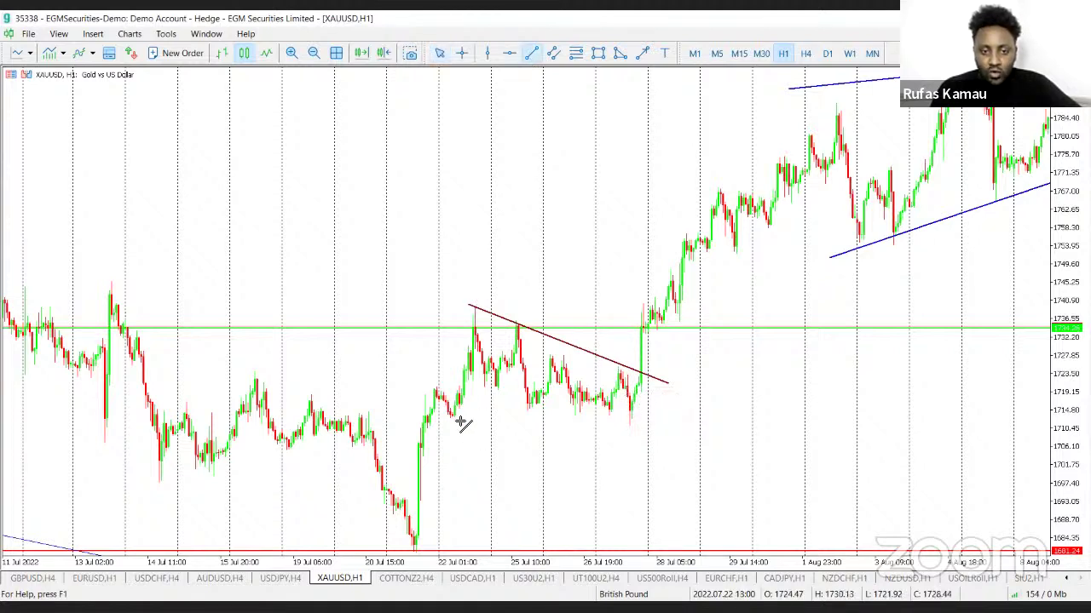
pyautogui.moveTo(444, 421); pyautogui.dragTo(656, 415)
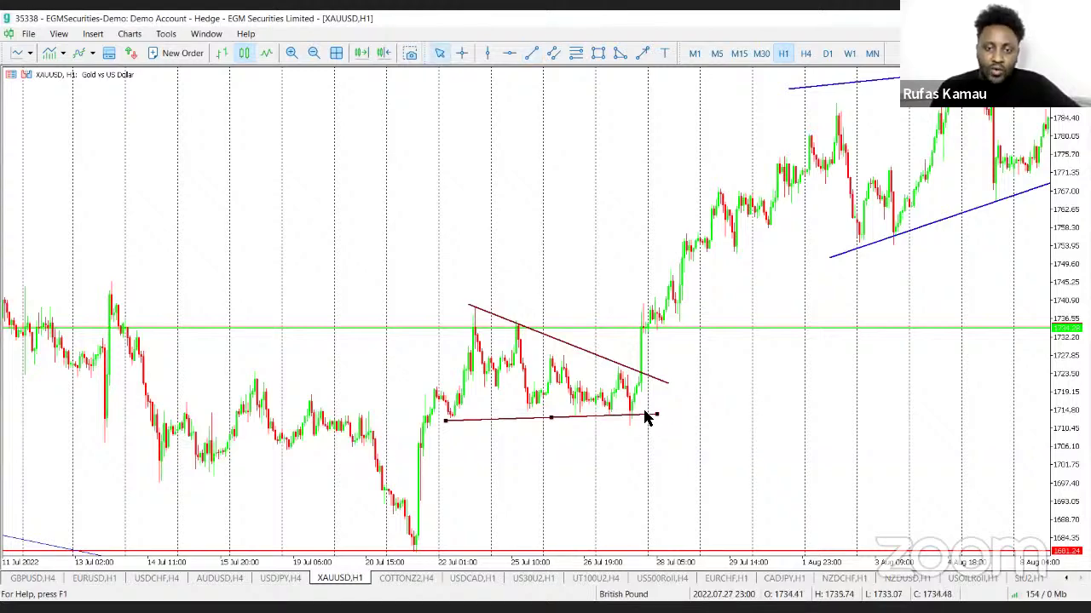
# - Zoom in and add a thin red arrowed line through the middle of the triangle
pyautogui.click(291, 53)
pyautogui.moveTo(526, 304); pyautogui.dragTo(594, 304)
pyautogui.scroll(-10, 594, 304)
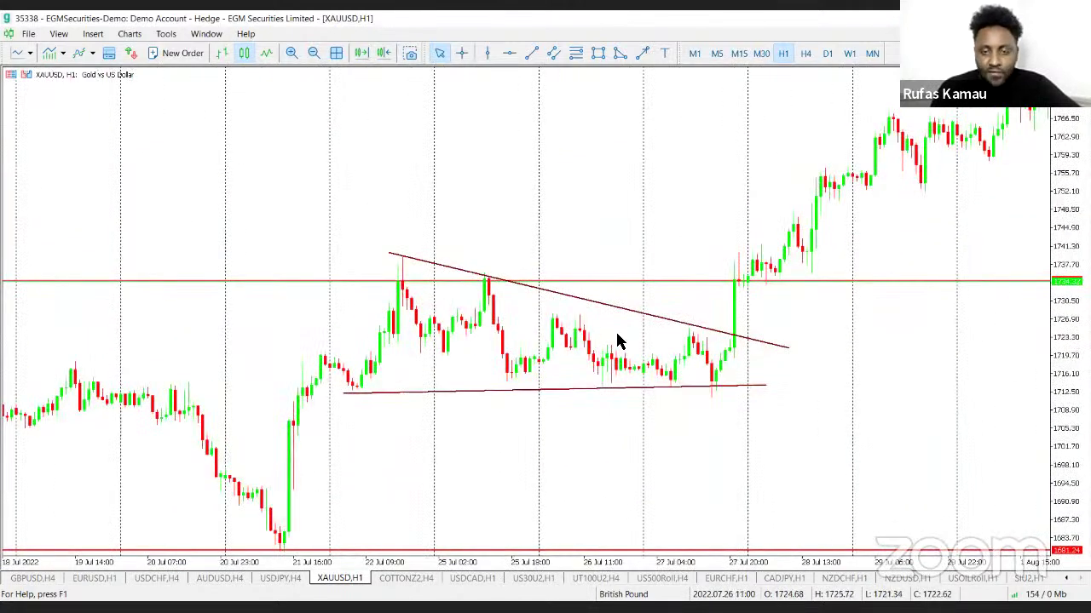
pyautogui.click(642, 57)
pyautogui.moveTo(336, 324); pyautogui.dragTo(729, 362)
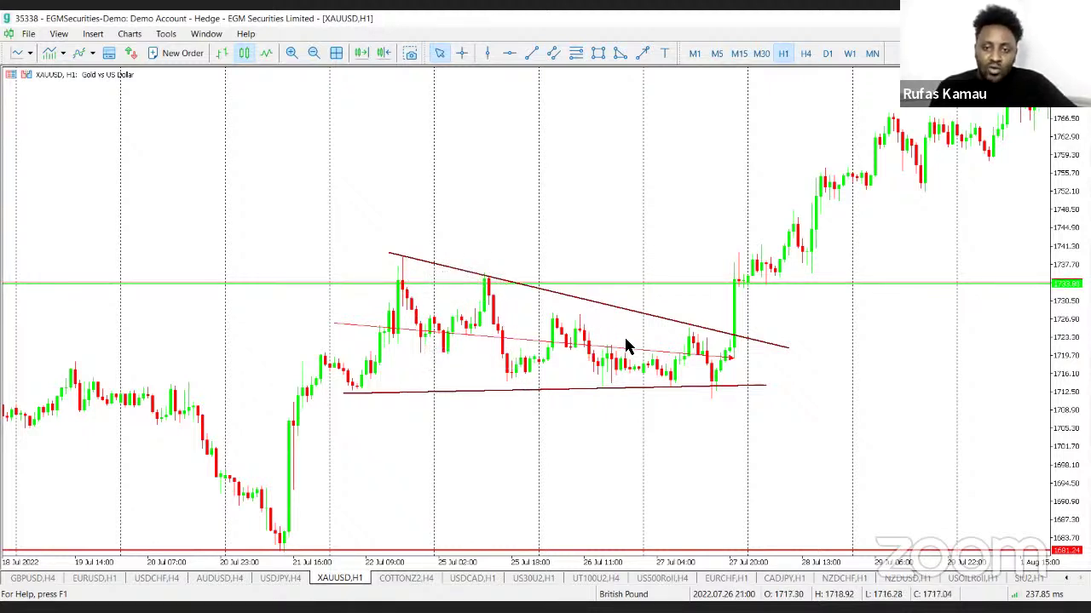
pyautogui.moveTo(651, 368)
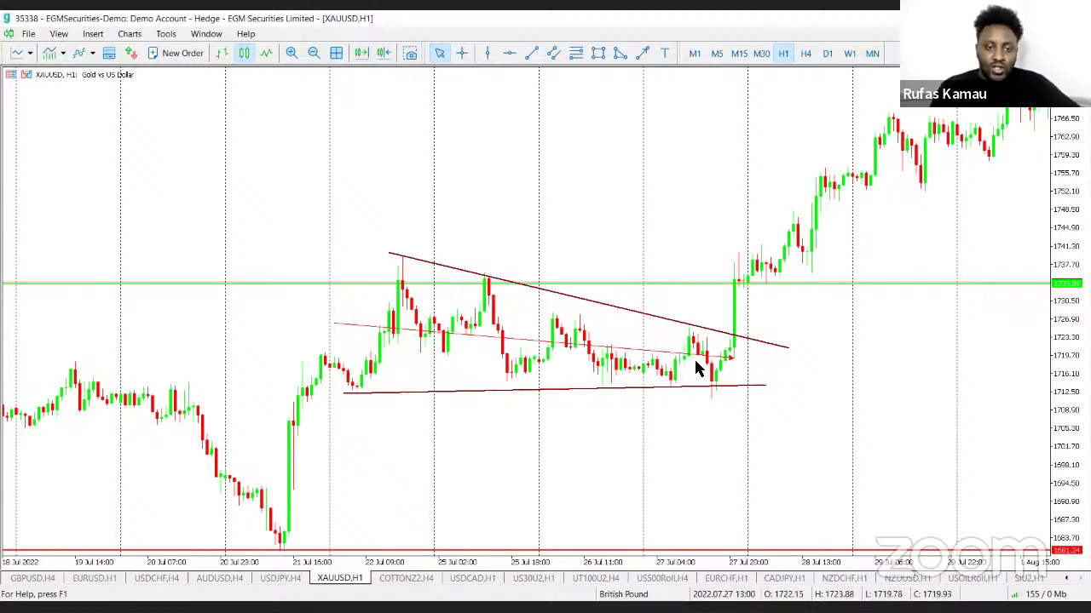
pyautogui.click(94, 581)
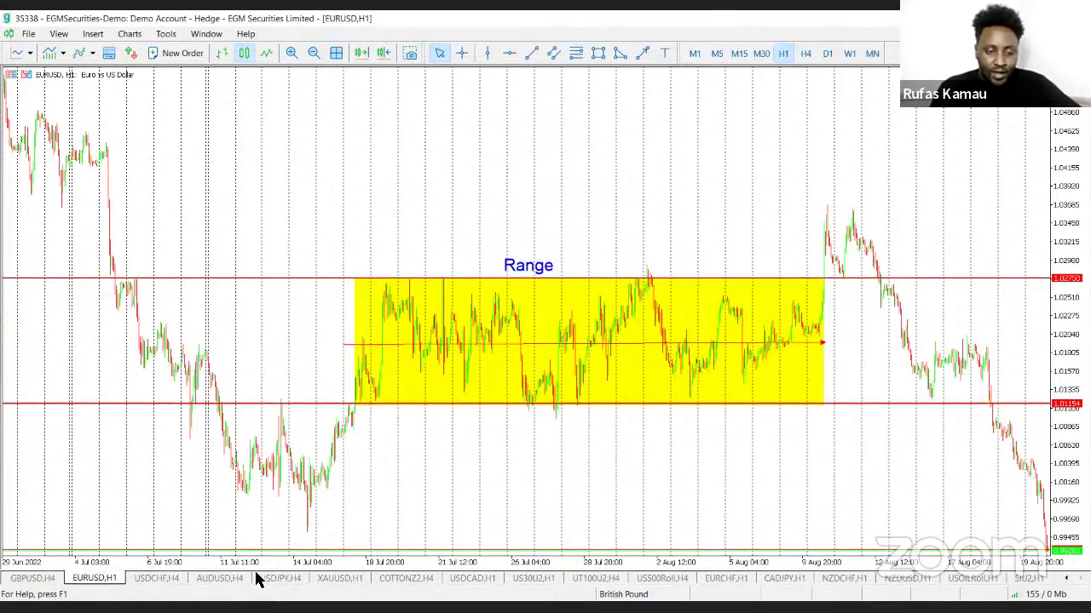
pyautogui.click(344, 580)
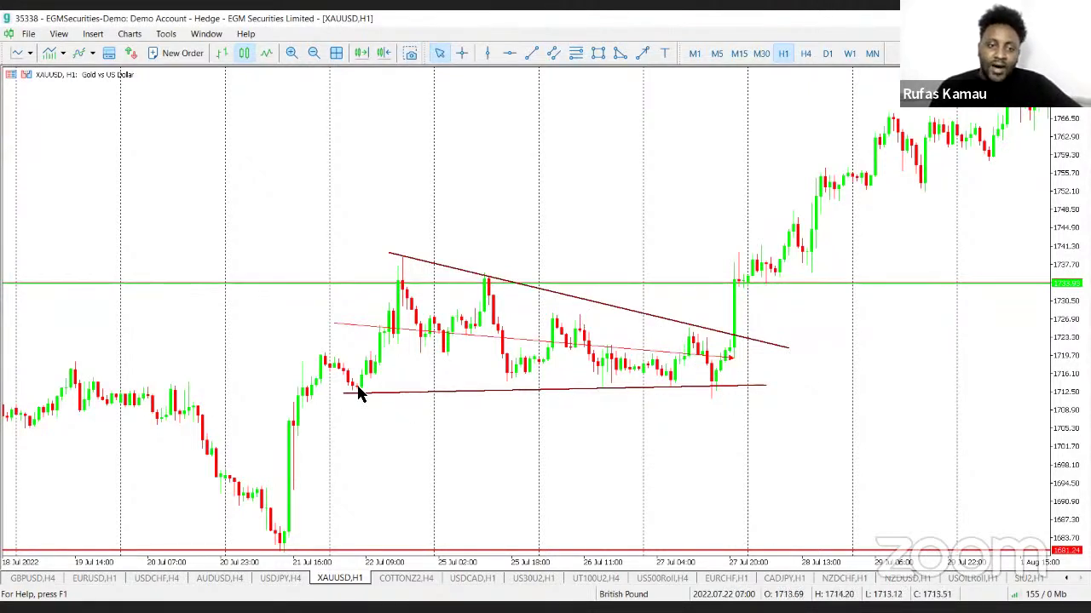
pyautogui.hscroll(-1, 664, 391)
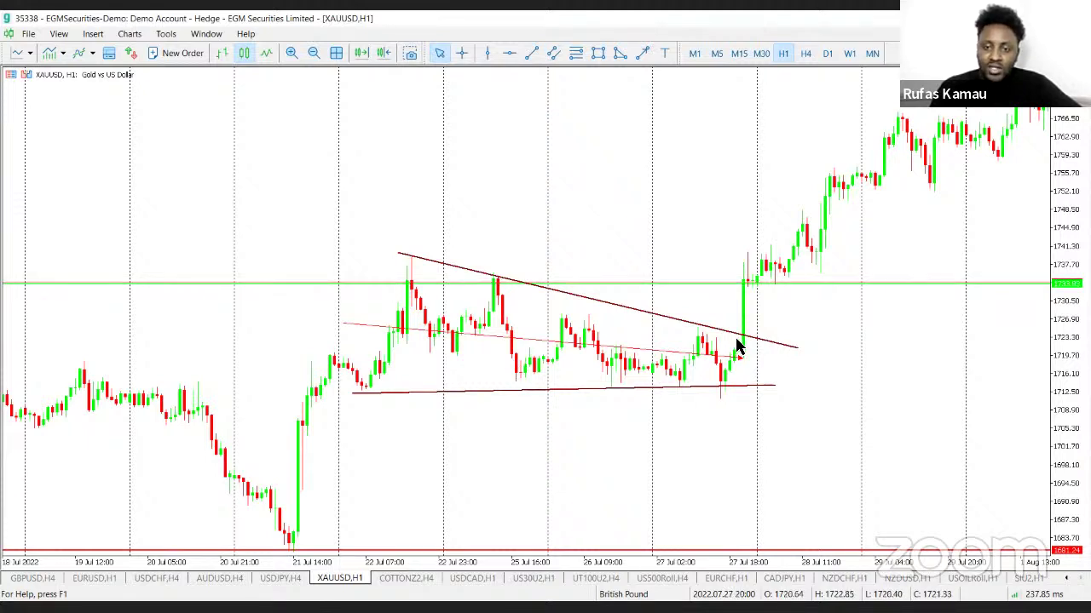
pyautogui.moveTo(748, 289)
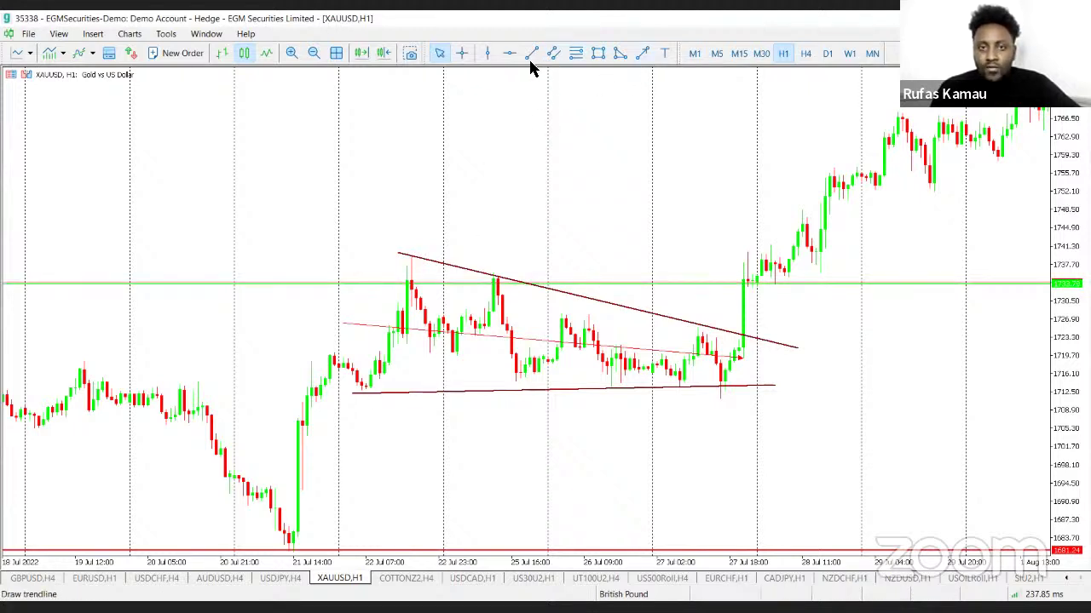
# - Draw four short red arrows up each rising swing in the triangle, the last near the apex
pyautogui.click(642, 53)
pyautogui.moveTo(364, 393)
pyautogui.mouseDown()
pyautogui.moveTo(407, 253)
pyautogui.moveTo(396, 269)
pyautogui.mouseUp()
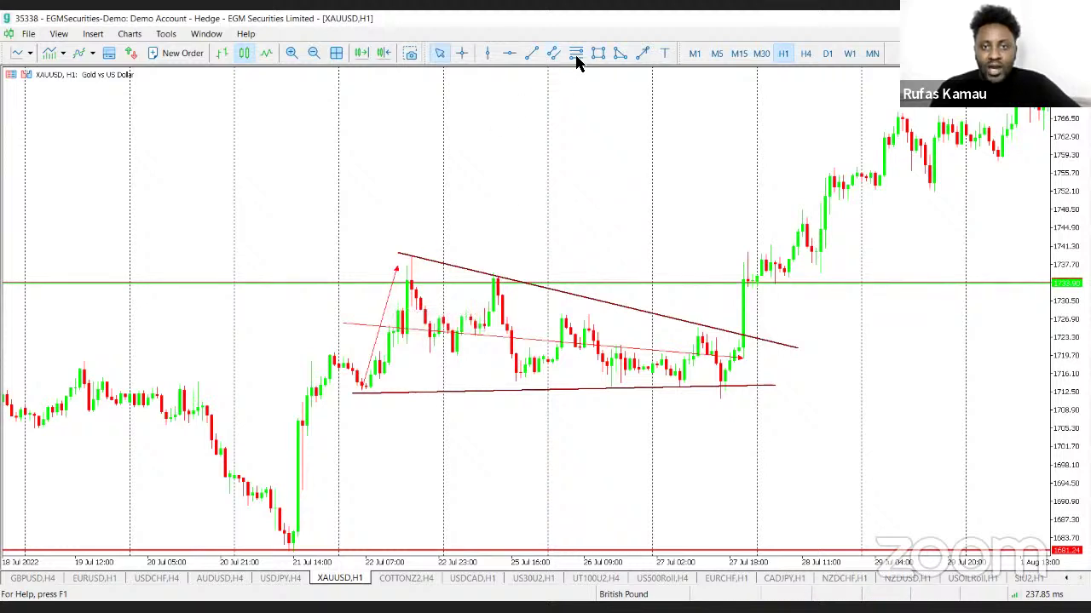
pyautogui.click(643, 54)
pyautogui.moveTo(460, 351); pyautogui.dragTo(483, 282)
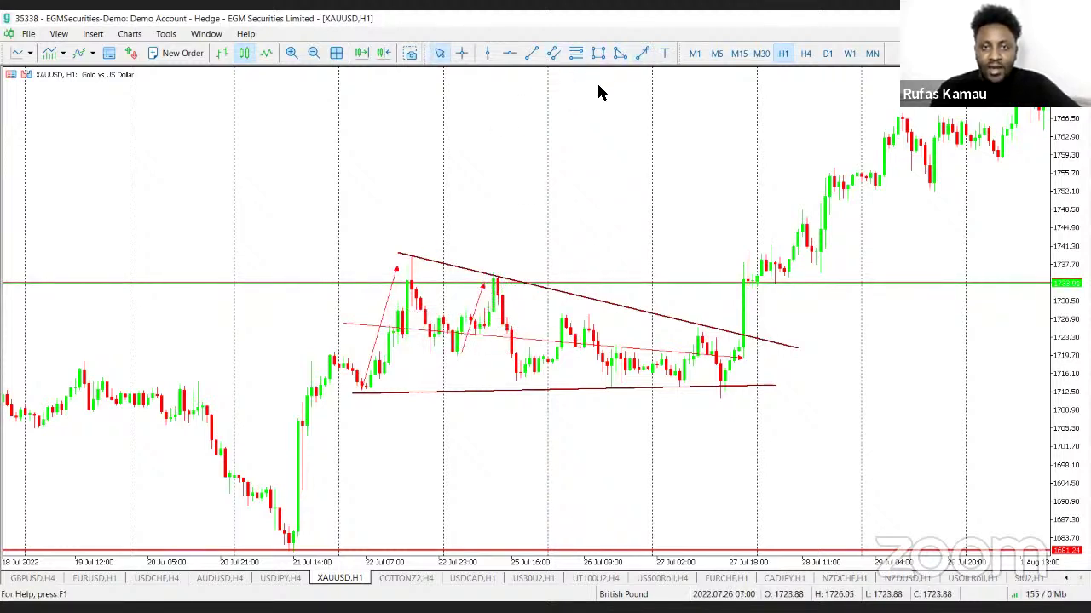
pyautogui.click(642, 53)
pyautogui.moveTo(525, 390)
pyautogui.mouseDown()
pyautogui.moveTo(551, 309)
pyautogui.moveTo(556, 317)
pyautogui.mouseUp()
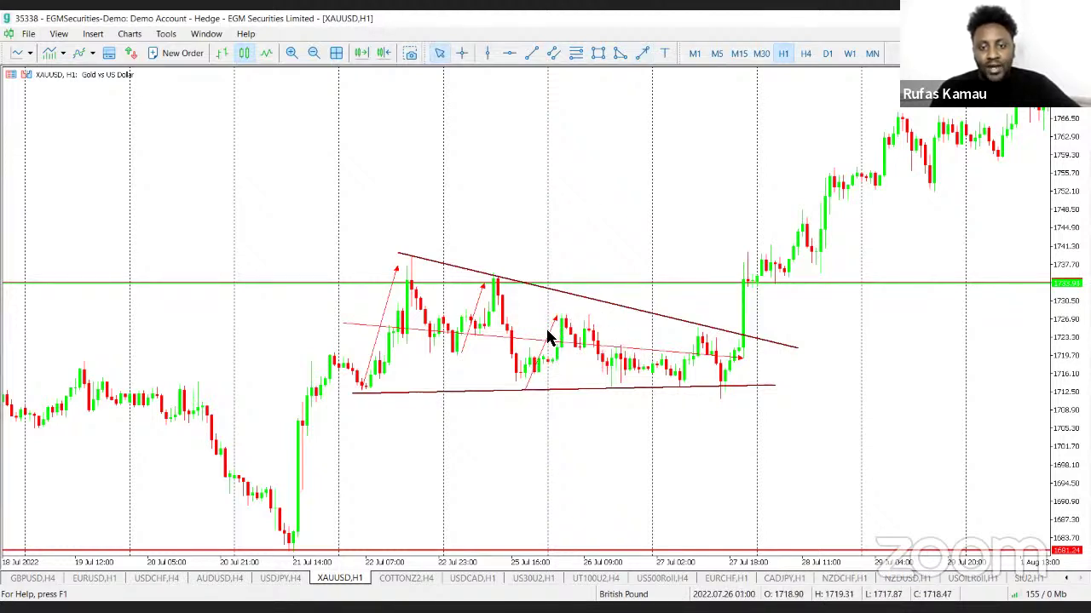
pyautogui.click(643, 53)
pyautogui.moveTo(666, 382); pyautogui.dragTo(691, 340)
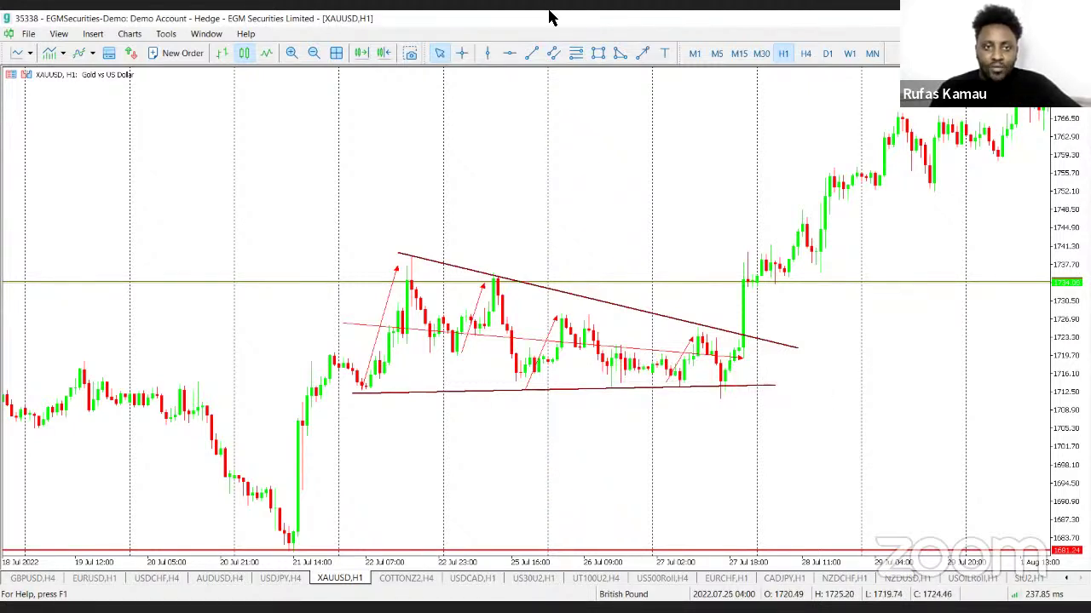
# - Draw a triangle over the consolidation, its third corner placed beyond the apex
pyautogui.click(617, 53)
pyautogui.moveTo(392, 254)
pyautogui.mouseDown()
pyautogui.moveTo(394, 324)
pyautogui.moveTo(351, 392)
pyautogui.mouseUp()
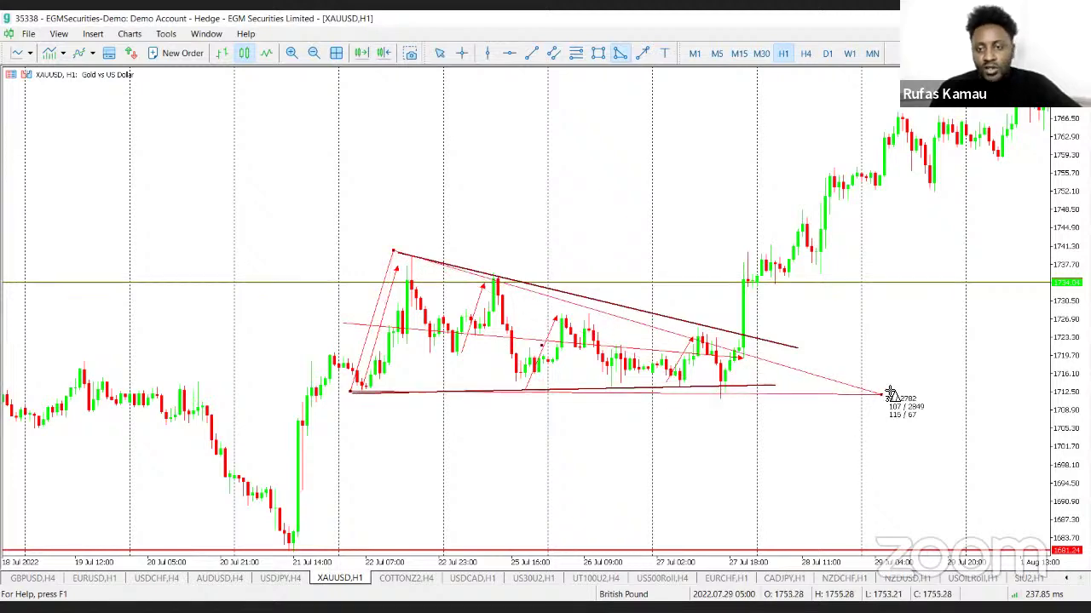
pyautogui.click(925, 383)
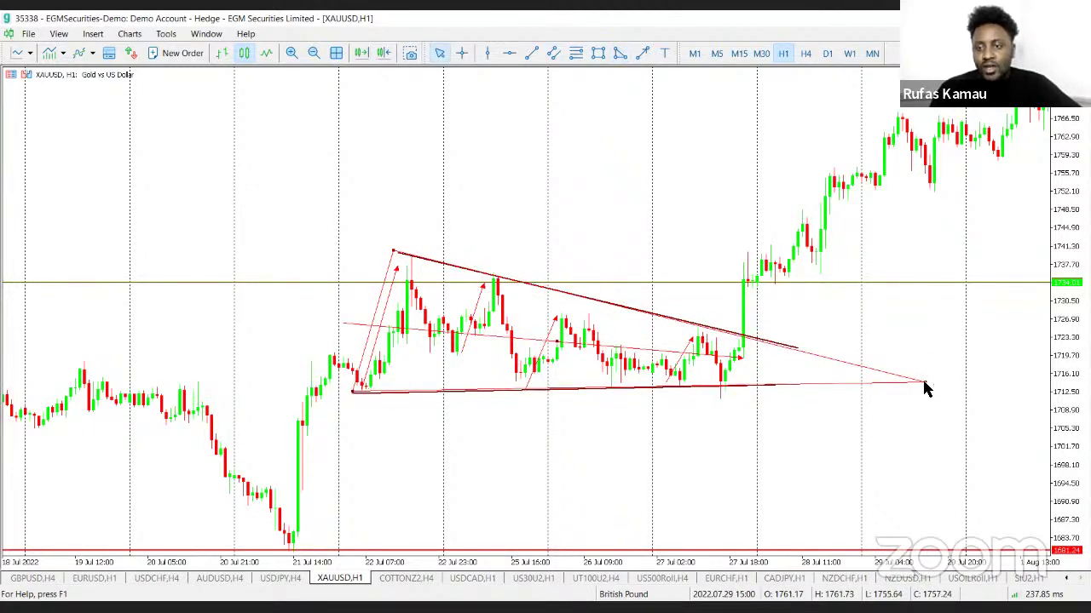
# - Enable Fill in the triangle's properties and set its colour to Yellow
pyautogui.rightClick(925, 384)
pyautogui.press('Return')
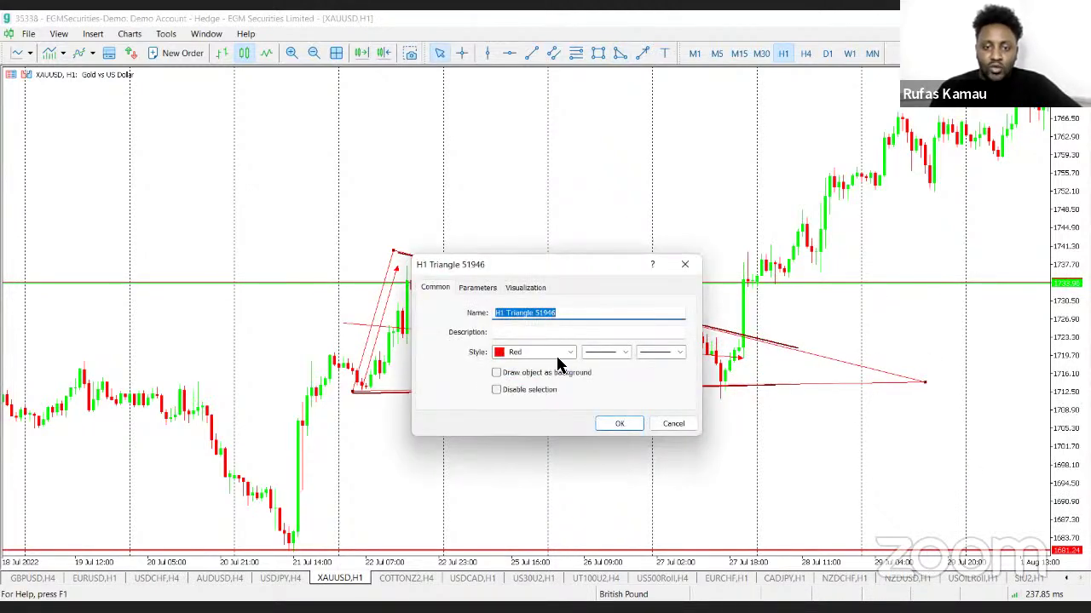
pyautogui.click(479, 288)
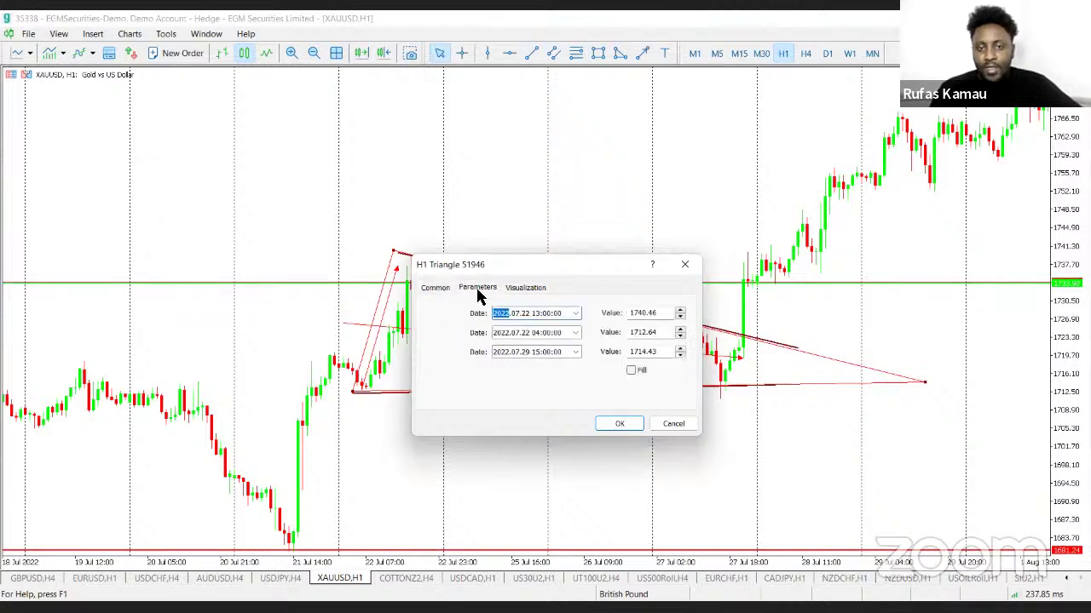
pyautogui.click(630, 371)
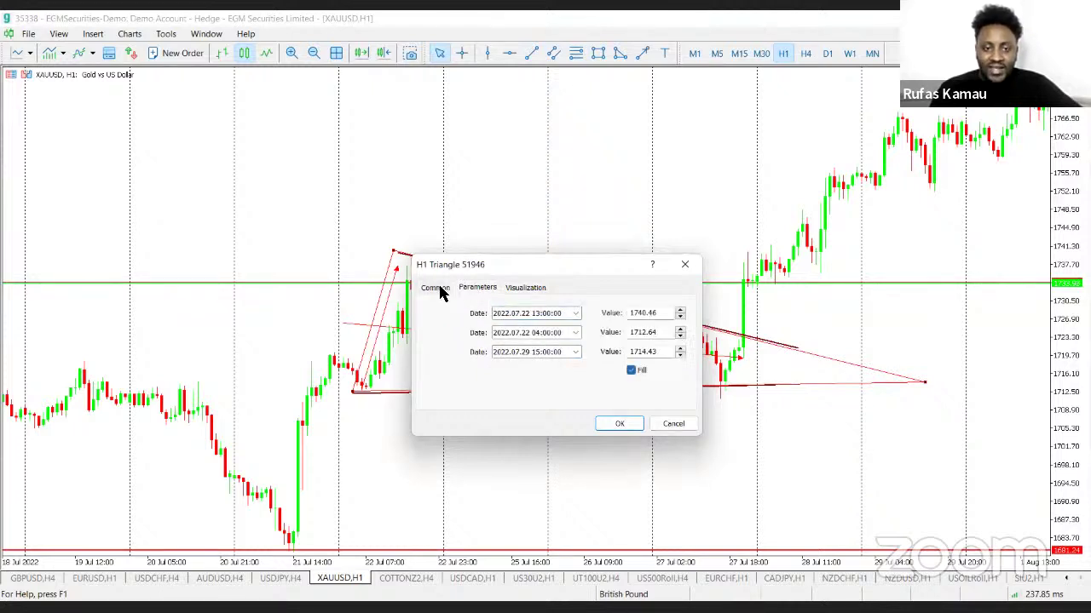
pyautogui.click(436, 289)
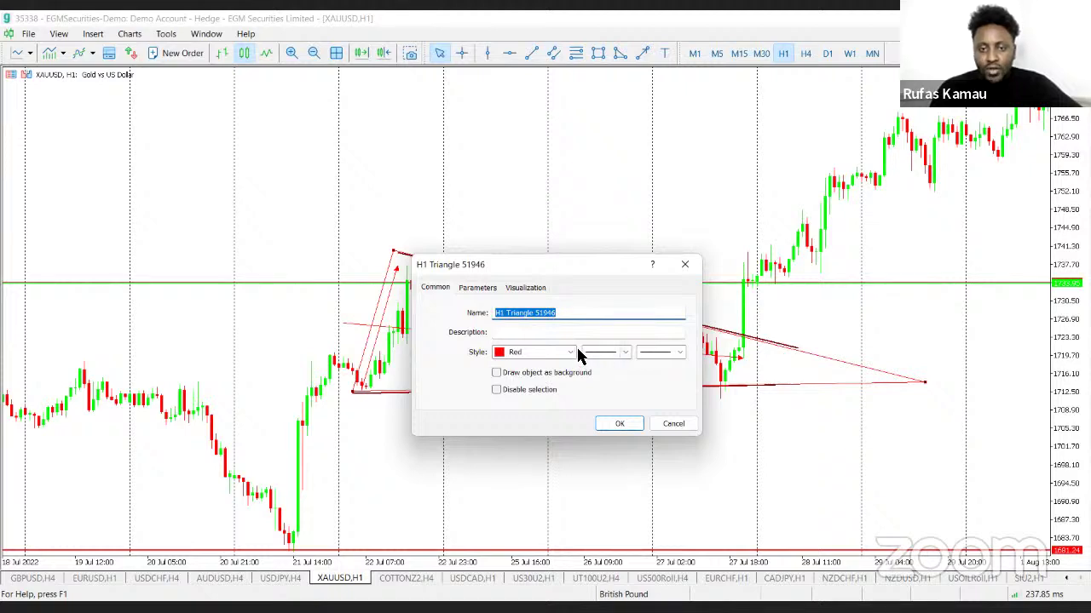
pyautogui.click(571, 352)
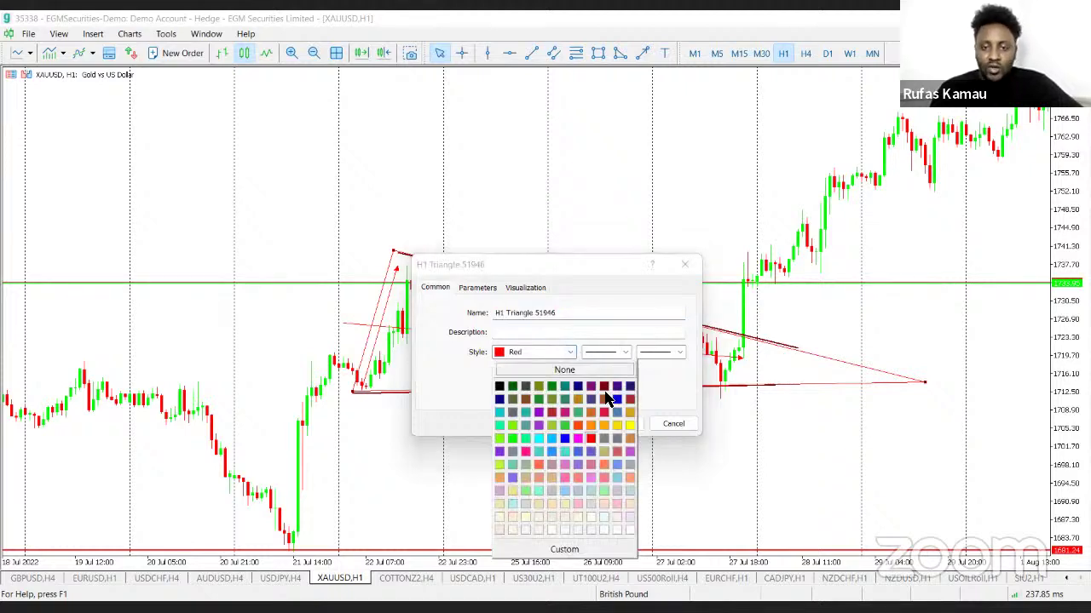
pyautogui.click(628, 426)
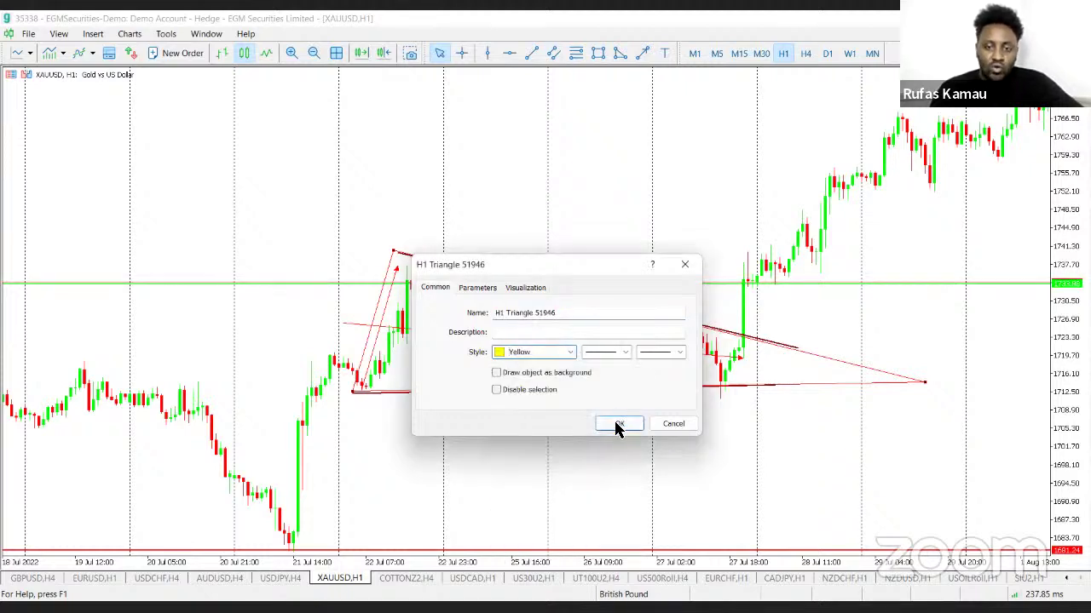
pyautogui.click(619, 425)
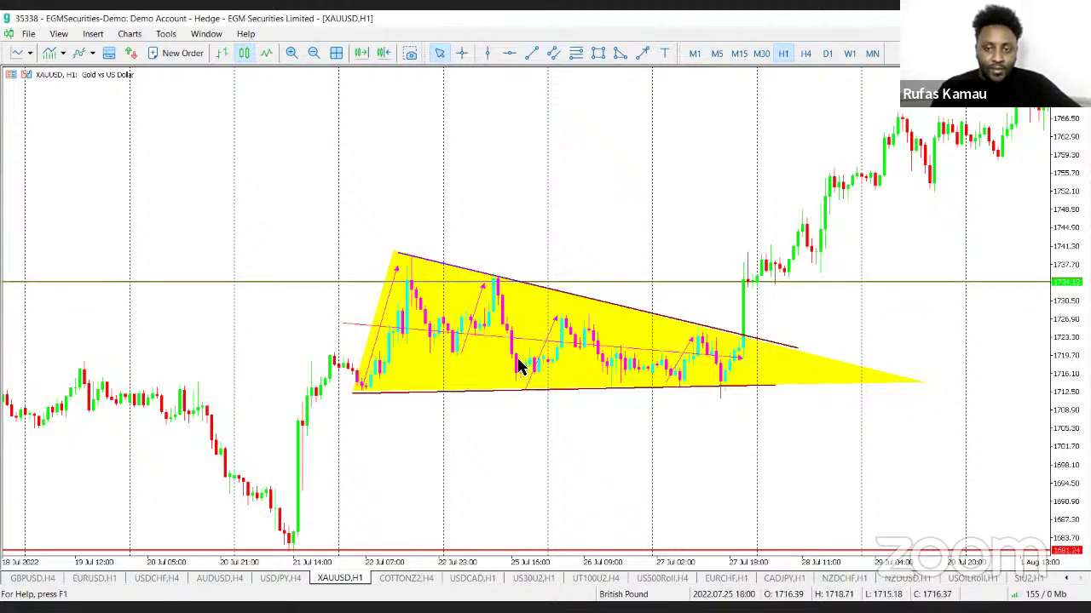
pyautogui.scroll(-5, 511, 345)
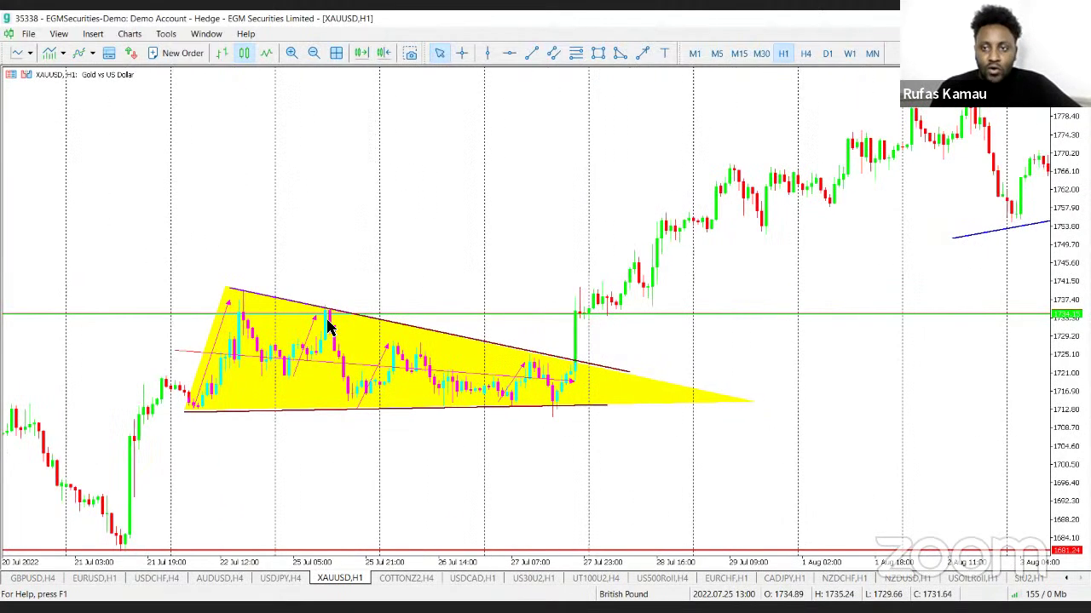
pyautogui.scroll(-3, 505, 345)
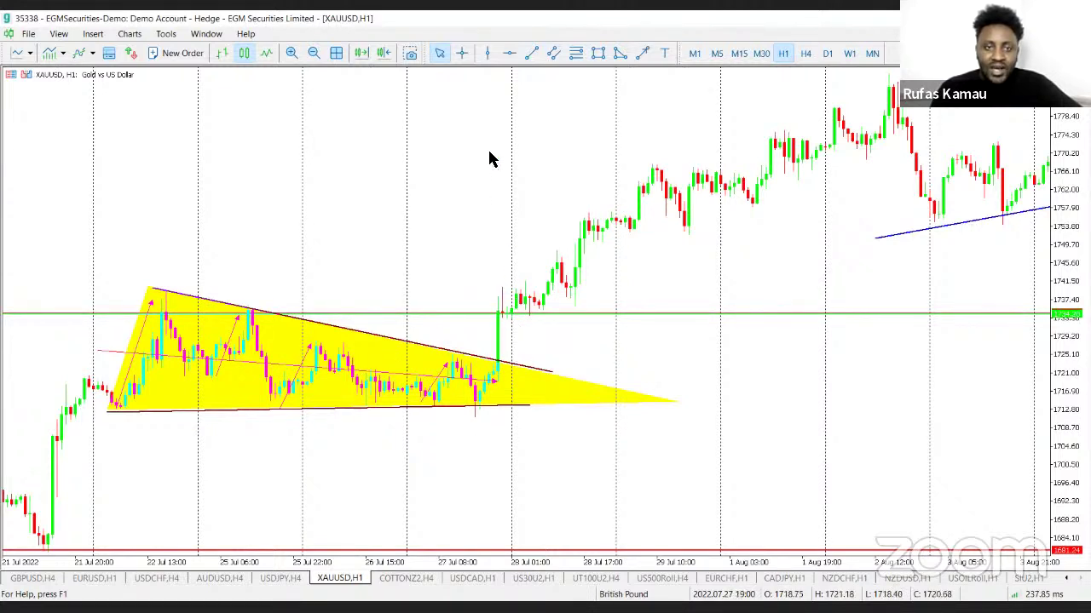
pyautogui.click(642, 53)
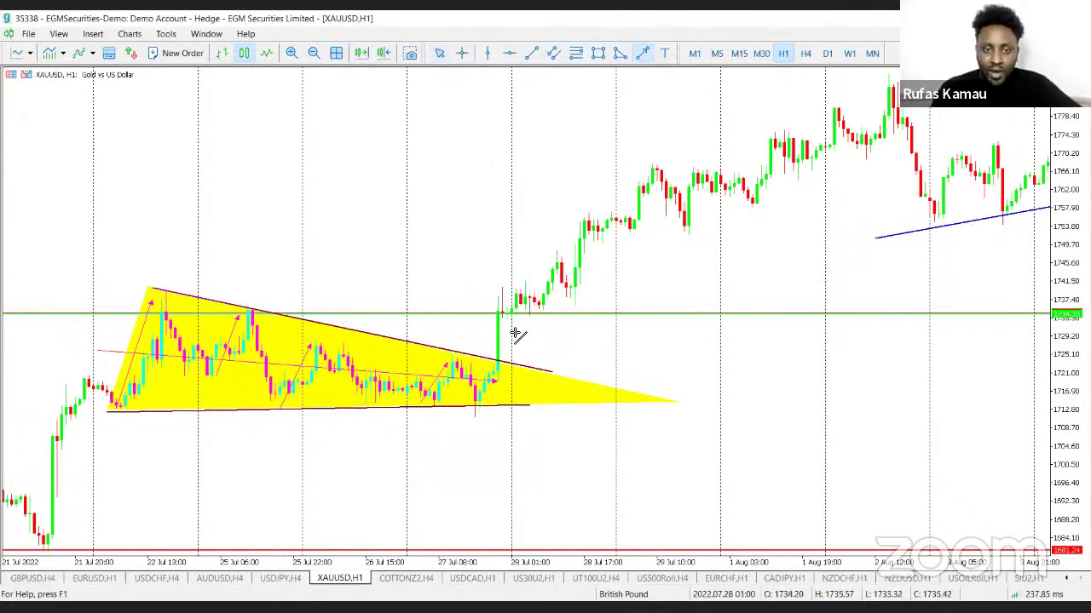
pyautogui.moveTo(509, 356); pyautogui.dragTo(569, 307)
pyautogui.moveTo(796, 162); pyautogui.dragTo(883, 83)
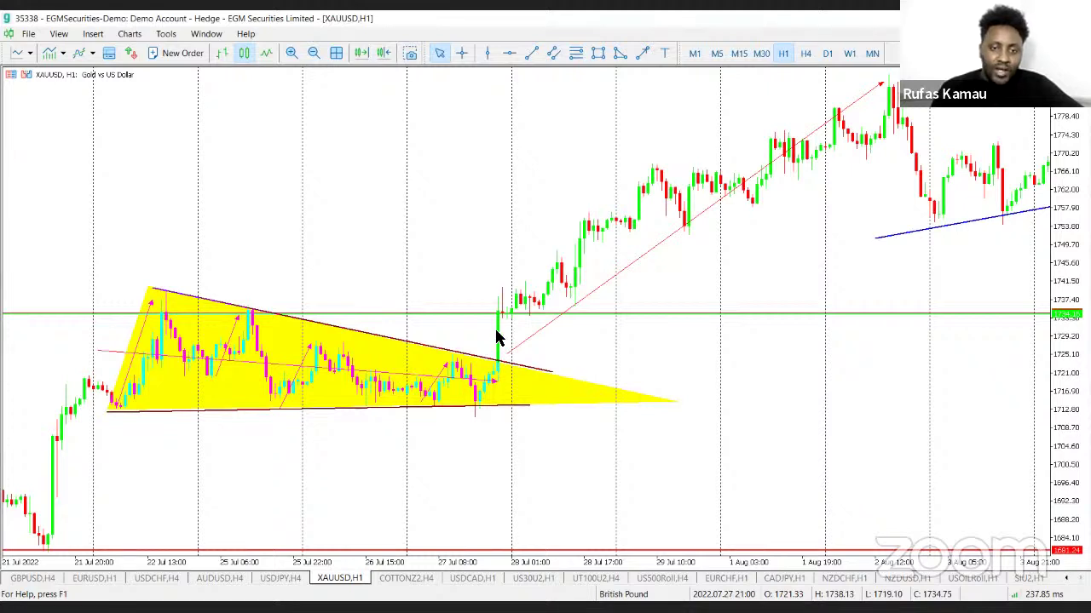
pyautogui.moveTo(505, 318)
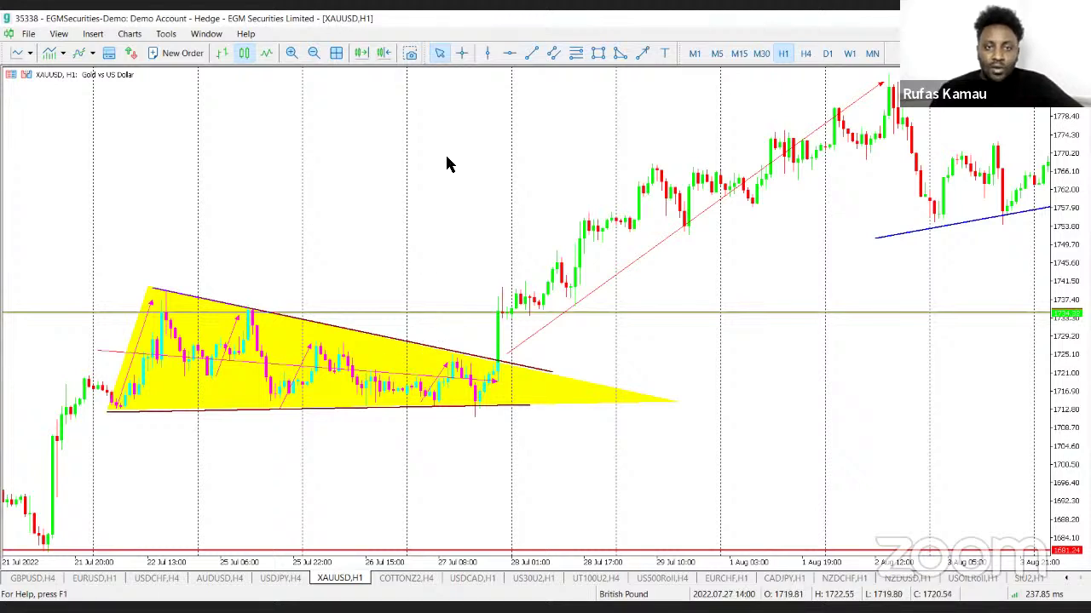
# - Place a 'Consolidation phase' text label below the yellow triangle
pyautogui.click(664, 53)
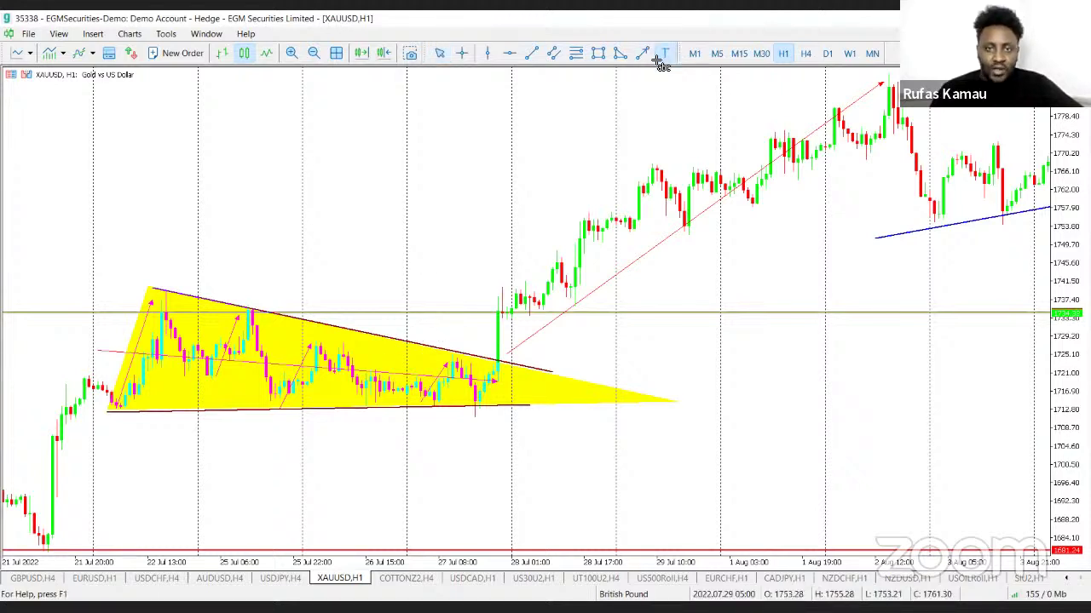
pyautogui.click(230, 426)
pyautogui.doubleClick(501, 333)
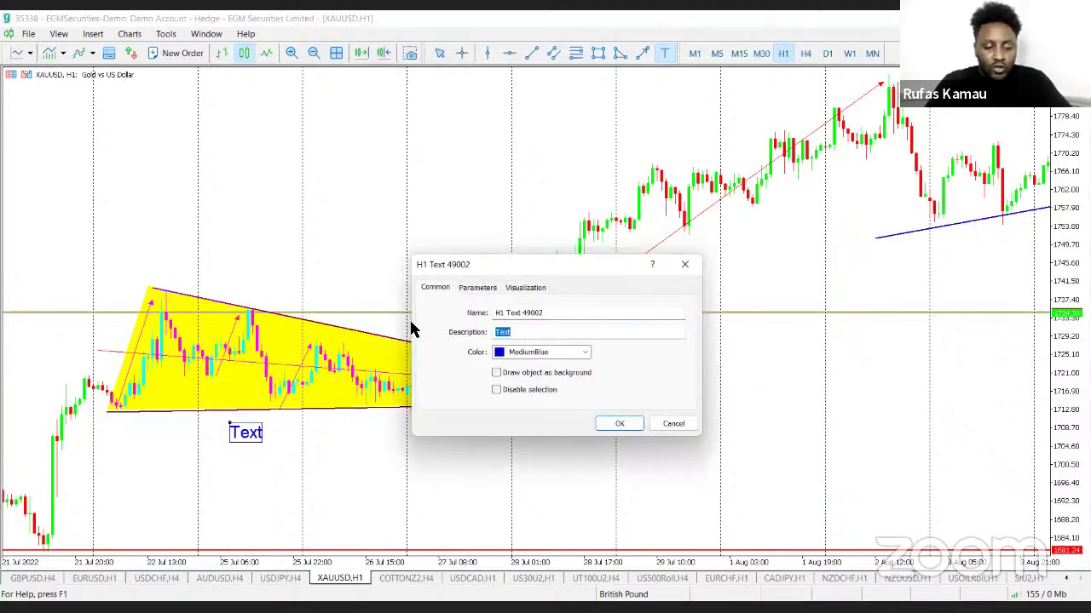
pyautogui.write('Consolidation phase')
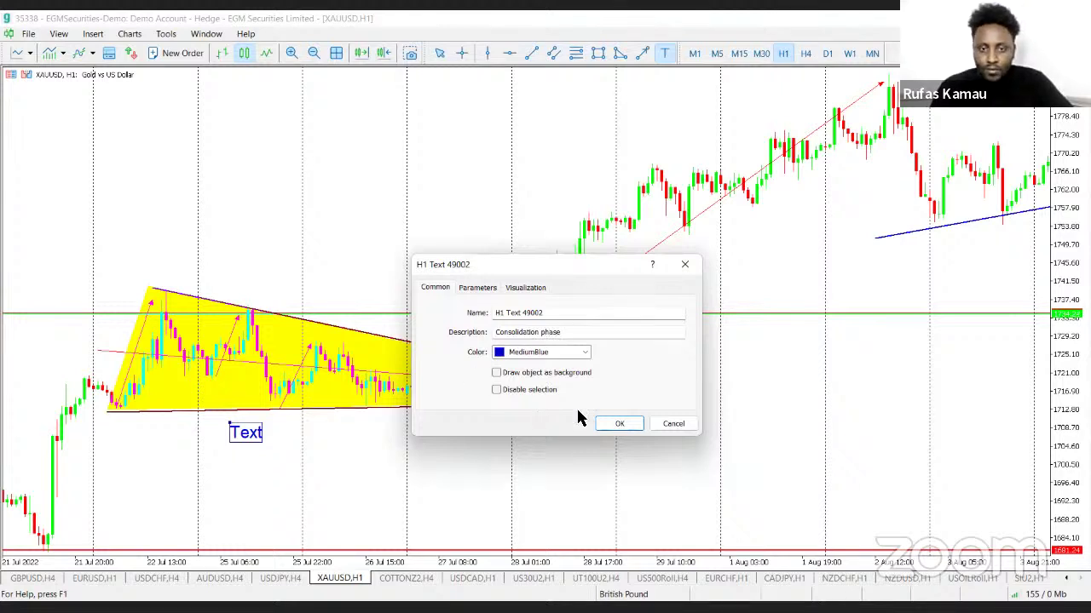
pyautogui.click(620, 423)
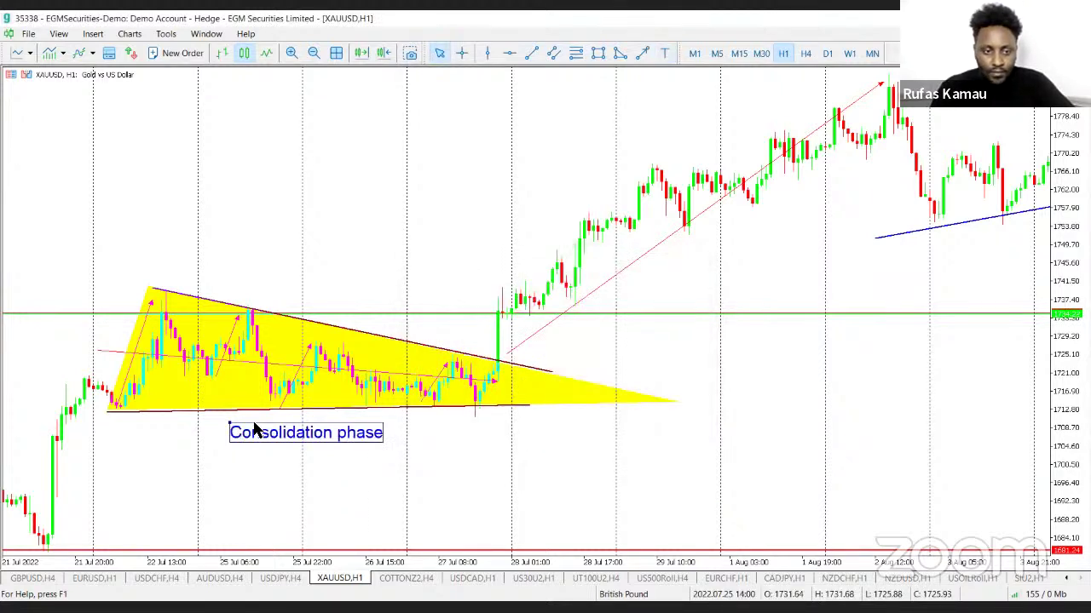
# - Add an 'Impulse' text label beside the breakout arrow
pyautogui.click(666, 55)
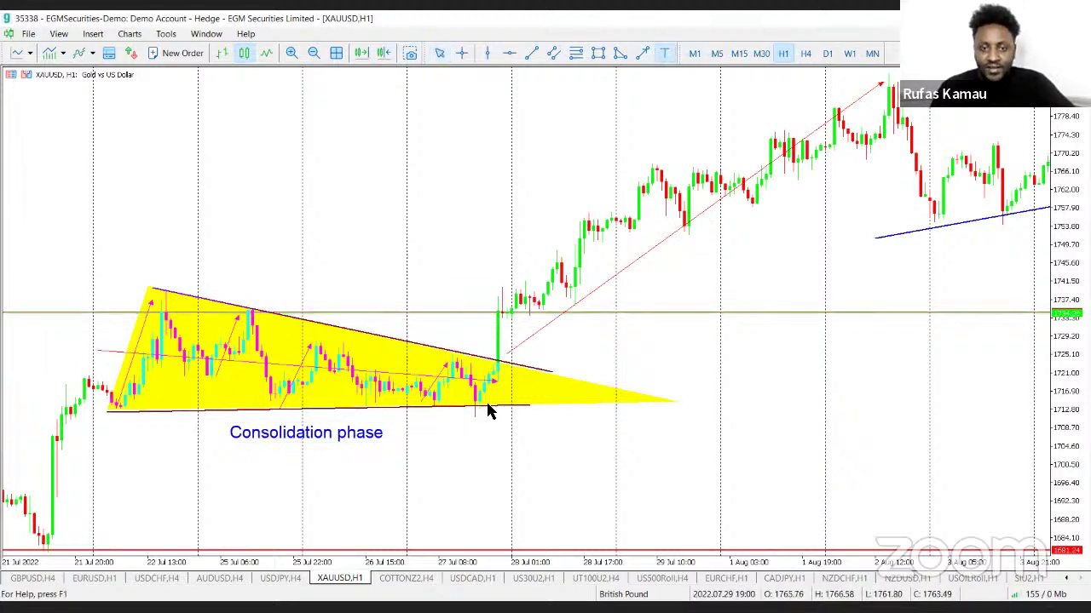
pyautogui.click(701, 260)
pyautogui.write('Impulse')
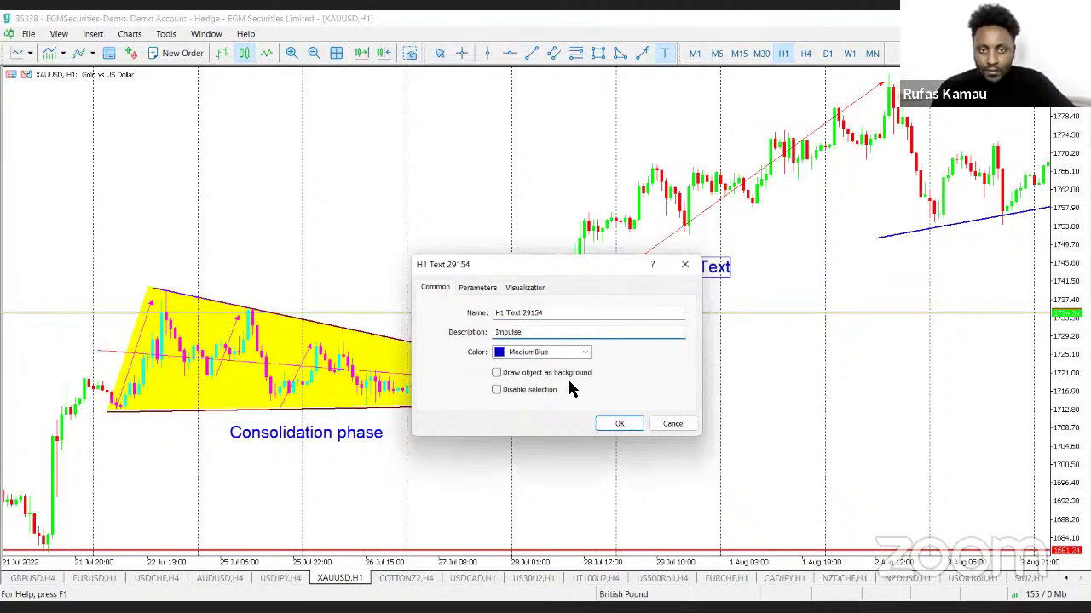
pyautogui.click(615, 425)
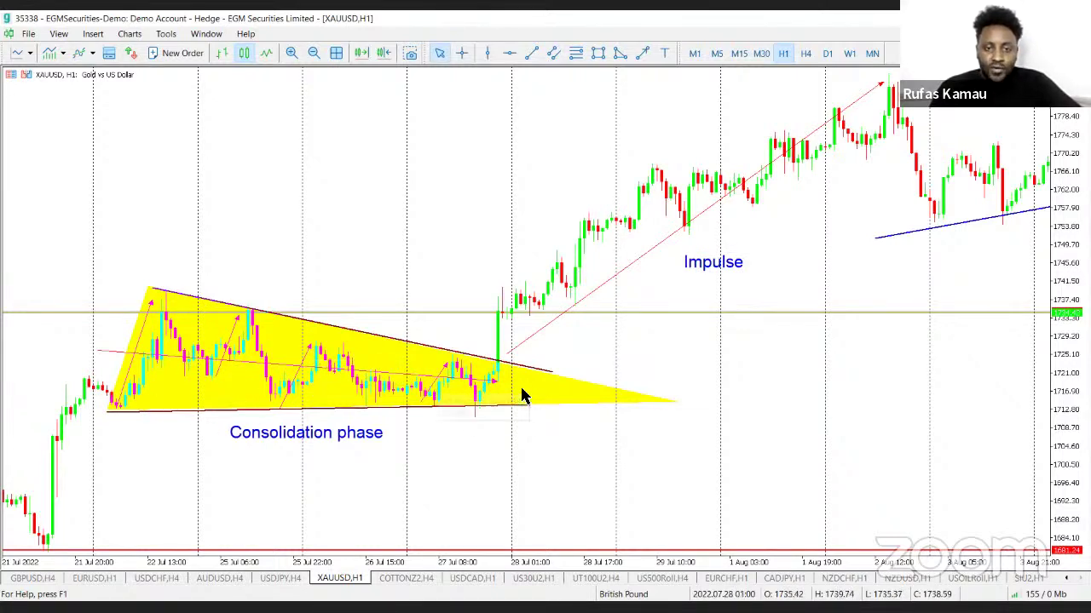
pyautogui.moveTo(820, 150)
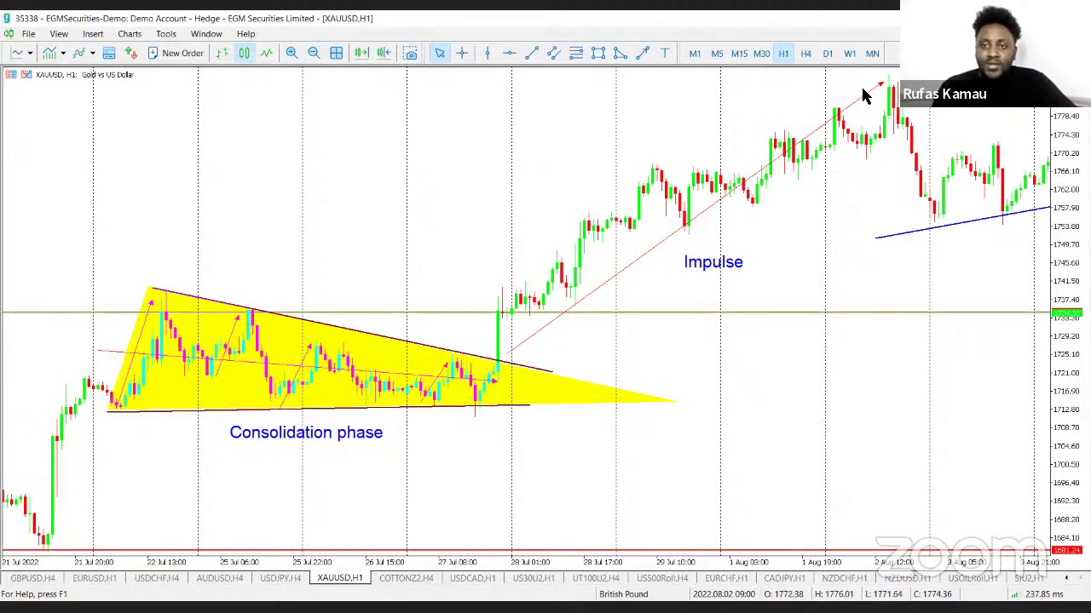
pyautogui.click(462, 53)
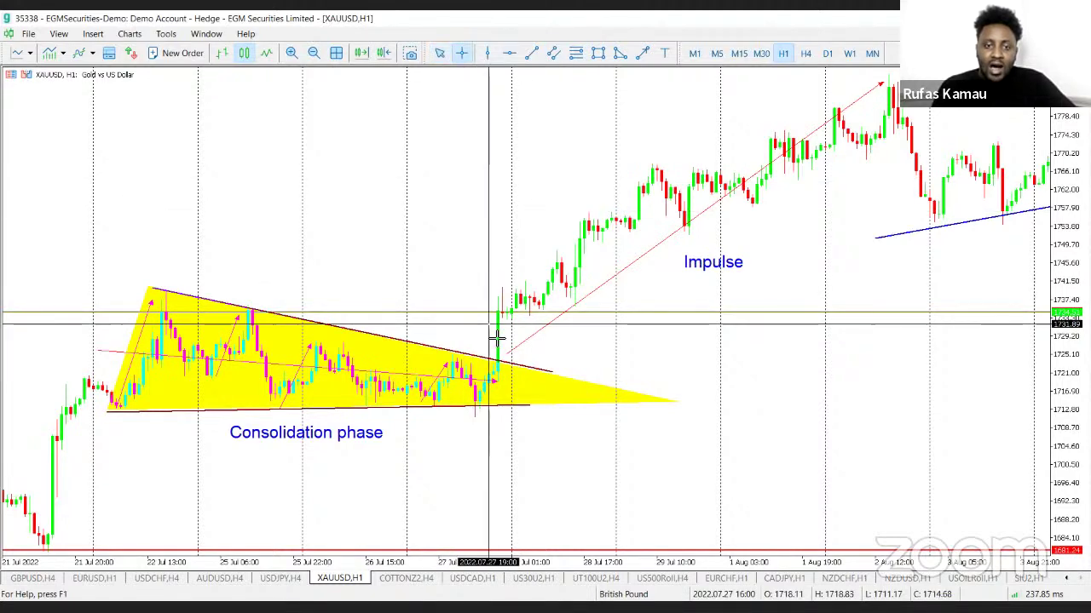
pyautogui.moveTo(508, 322); pyautogui.dragTo(890, 77)
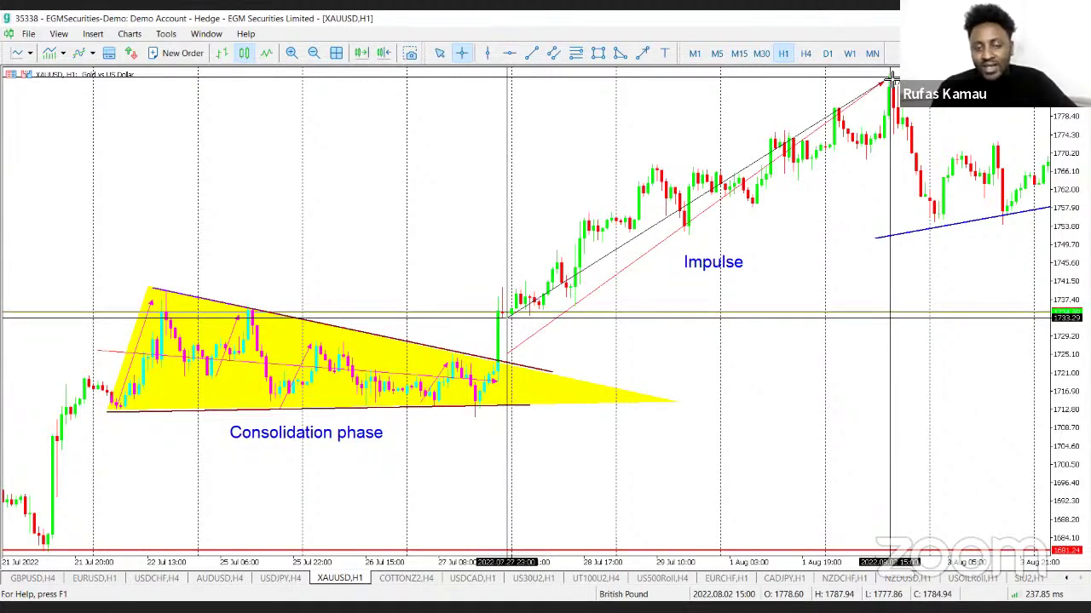
pyautogui.moveTo(890, 76); pyautogui.dragTo(890, 78)
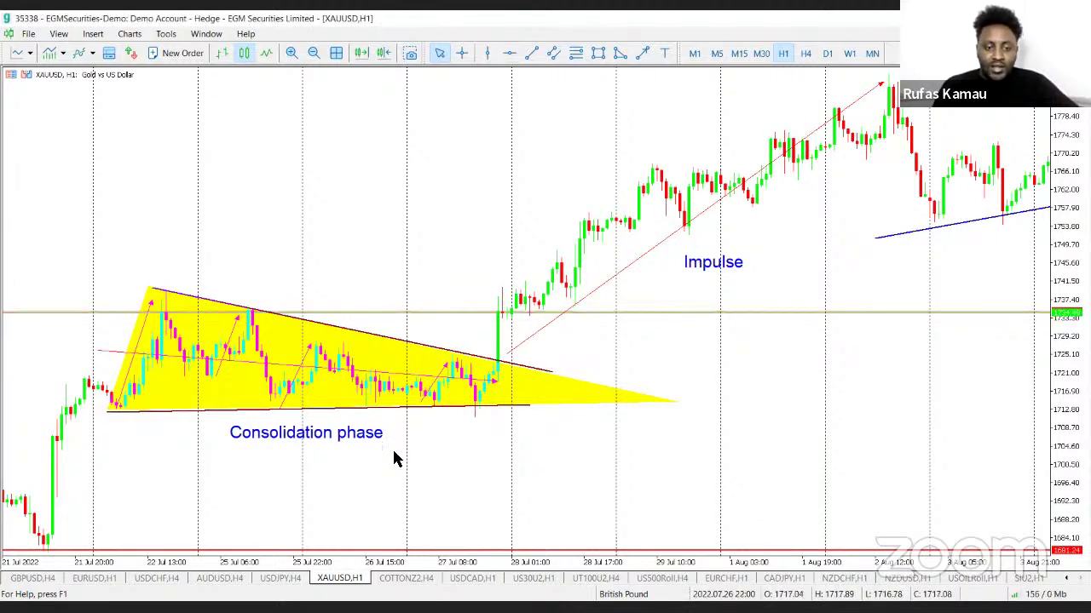
# - Review the USDCAD, US30U2 and UT100U2 charts in turn
pyautogui.click(471, 578)
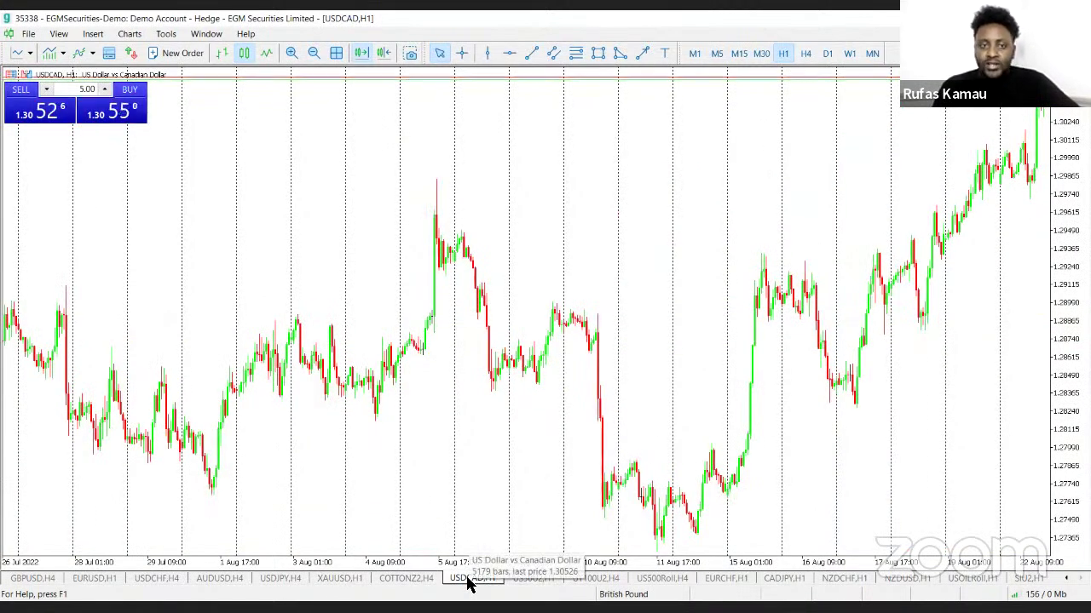
pyautogui.click(532, 579)
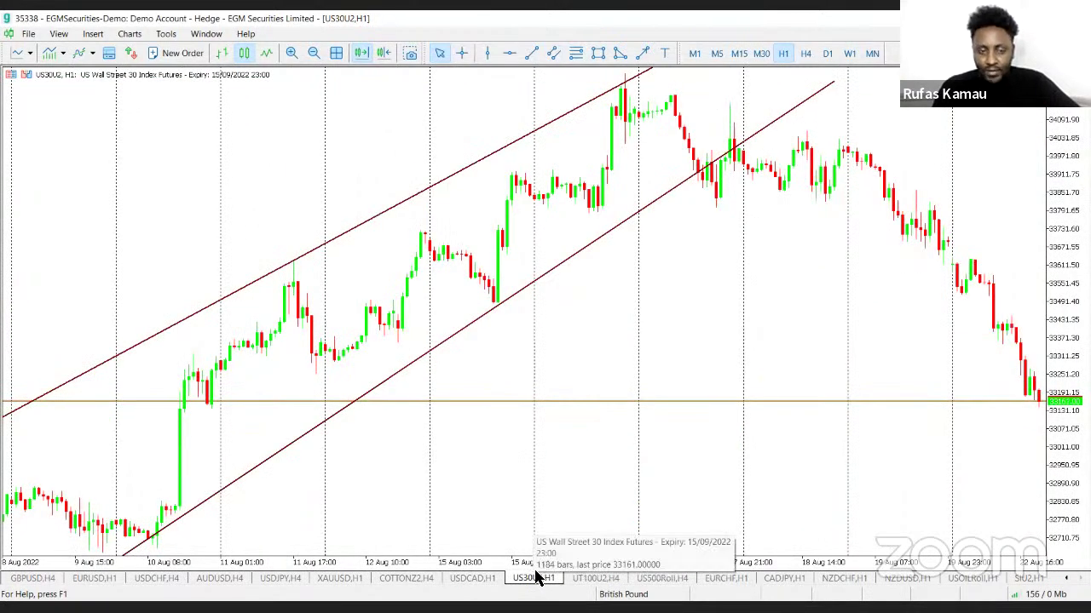
pyautogui.click(583, 582)
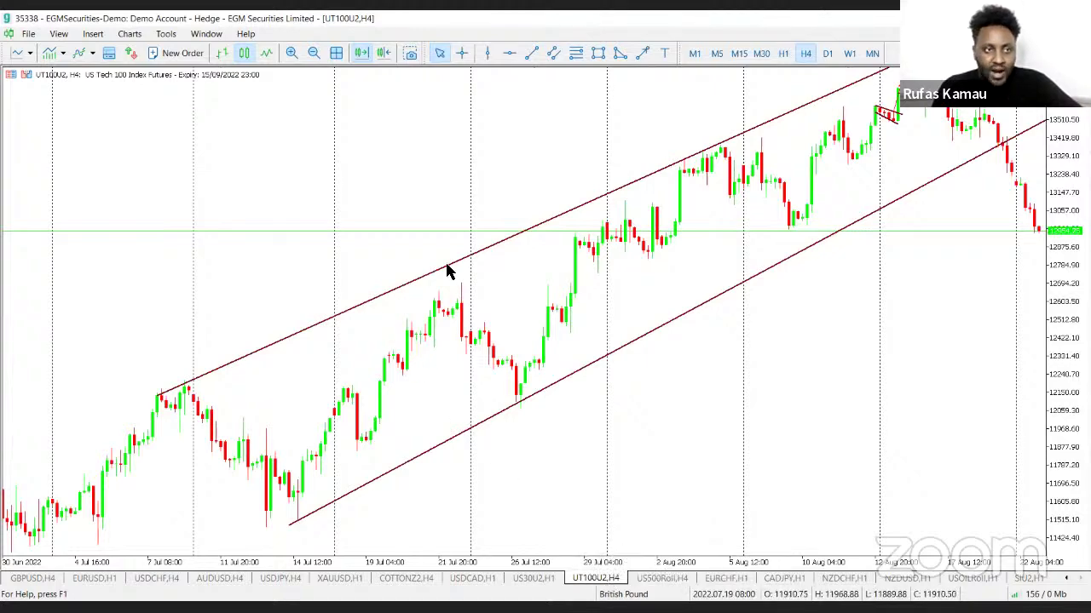
# - Put the UT100U2 chart on M15 and scroll back to earlier bars
pyautogui.click(738, 53)
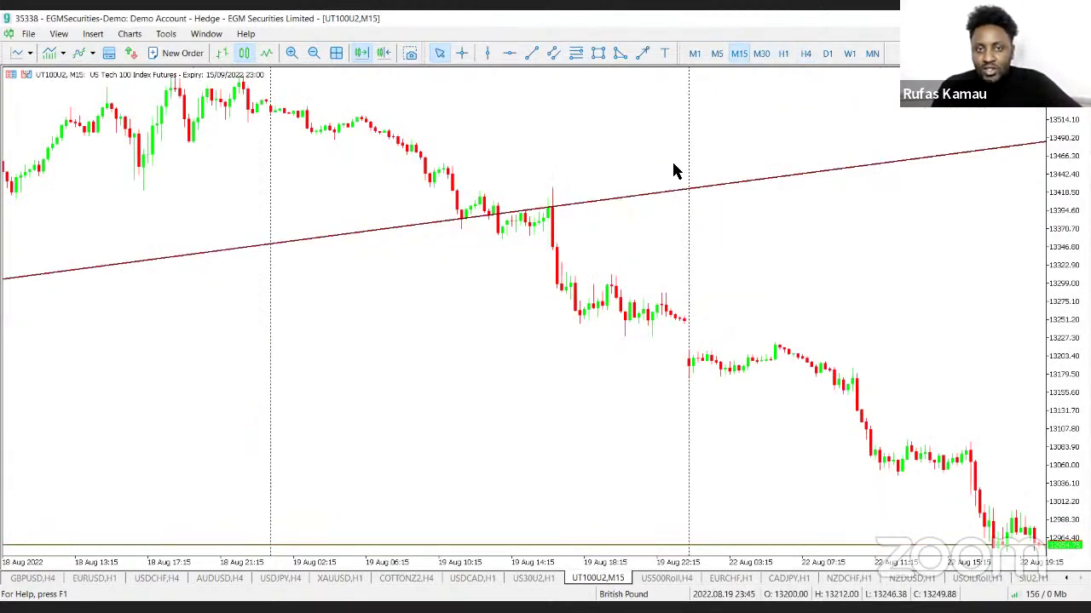
pyautogui.scroll(5, 366, 266)
pyautogui.click(361, 53)
pyautogui.scroll(10, 495, 375)
pyautogui.scroll(10, 396, 367)
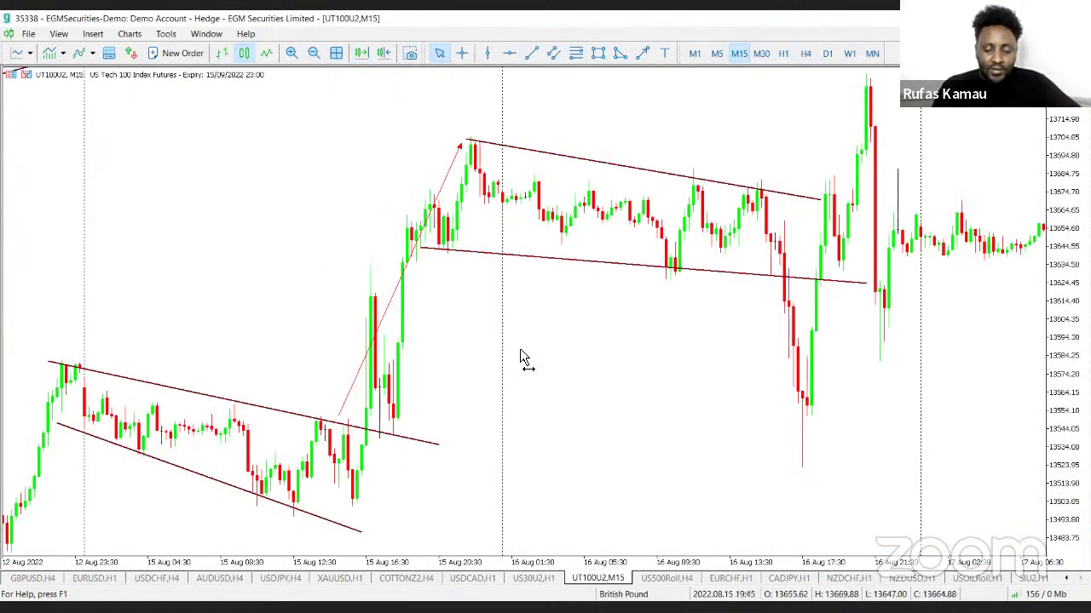
pyautogui.scroll(10, 522, 351)
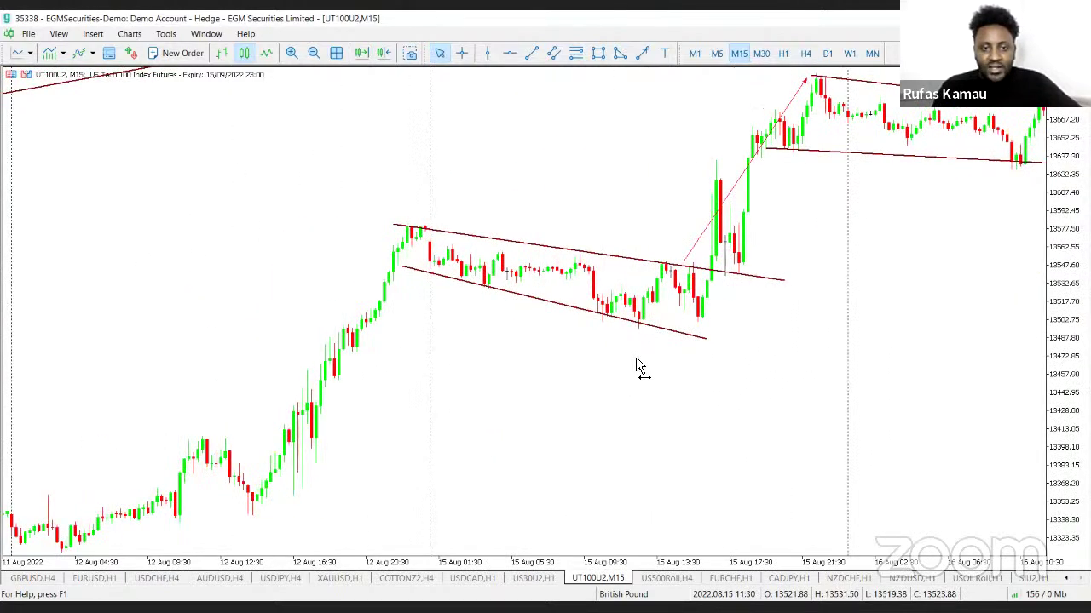
pyautogui.scroll(3, 635, 358)
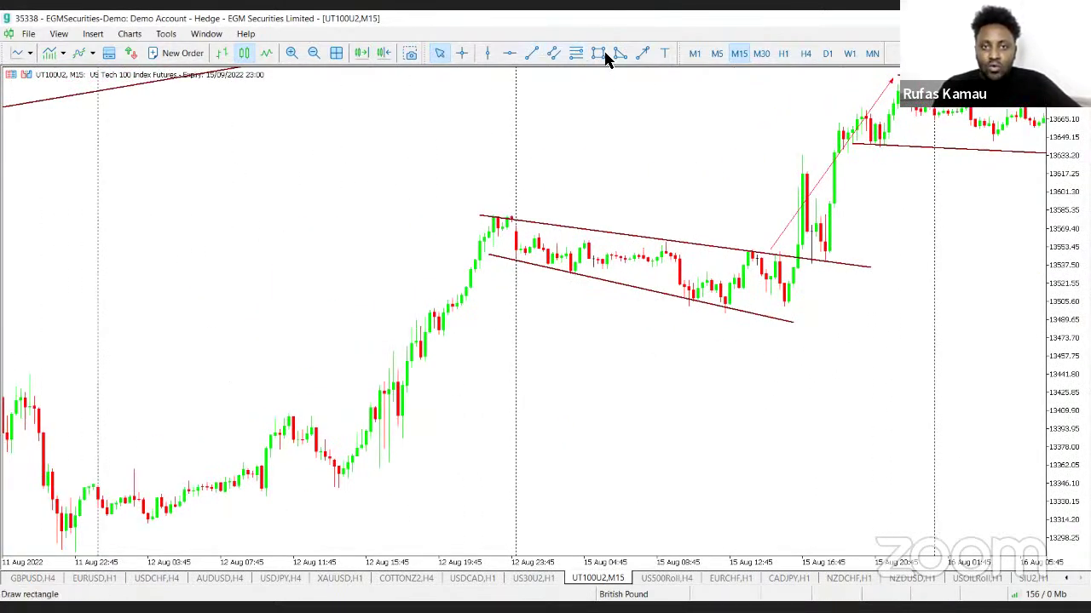
# - Draw a red arrowed line from the 12 Aug low up to the swing high before the flag
pyautogui.click(643, 53)
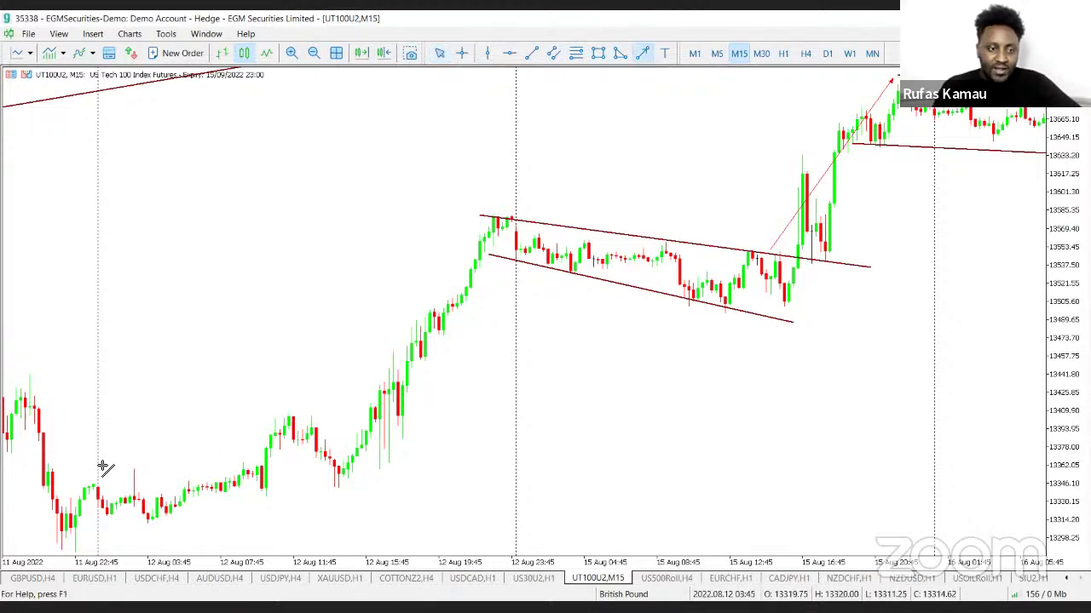
pyautogui.click(104, 523)
pyautogui.moveTo(211, 460); pyautogui.dragTo(477, 223)
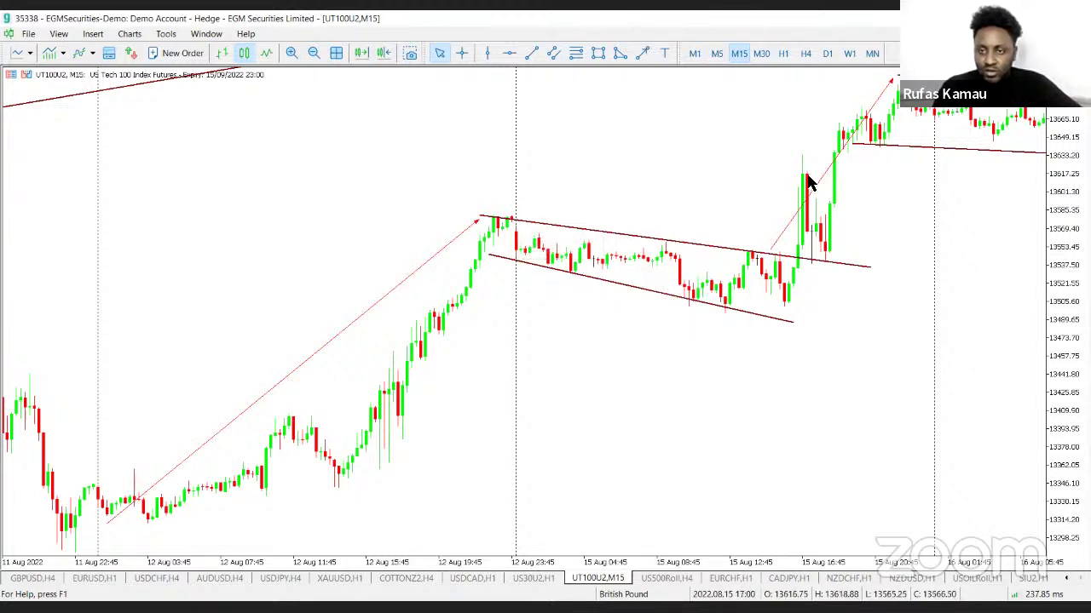
pyautogui.moveTo(804, 231); pyautogui.dragTo(687, 236)
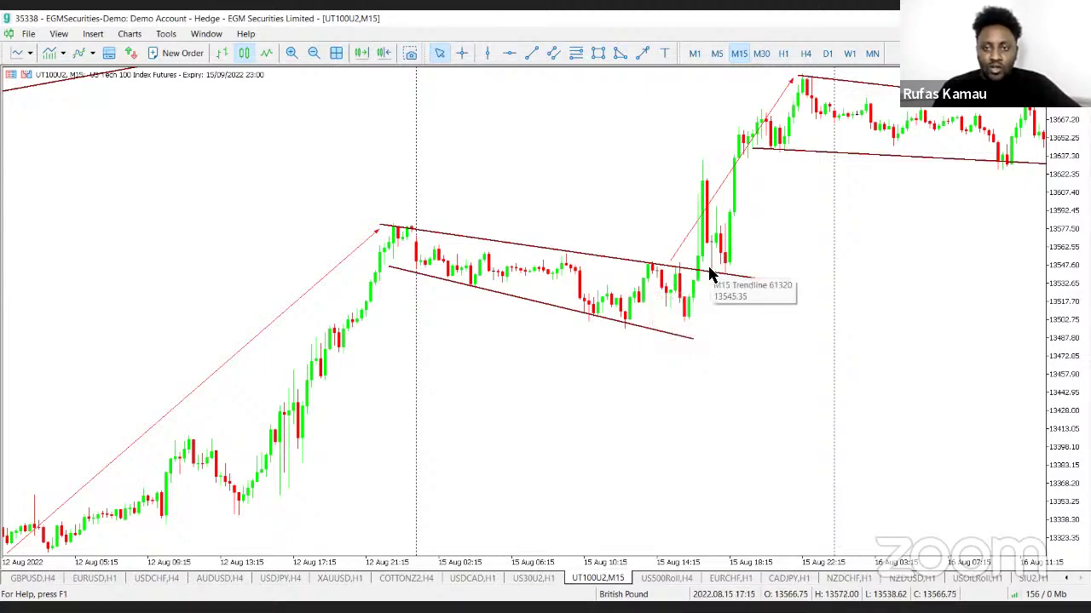
# - Scroll through the UT100U2 M15 chart, then switch to the US500Roll H4 chart
pyautogui.scroll(-6, 418, 301)
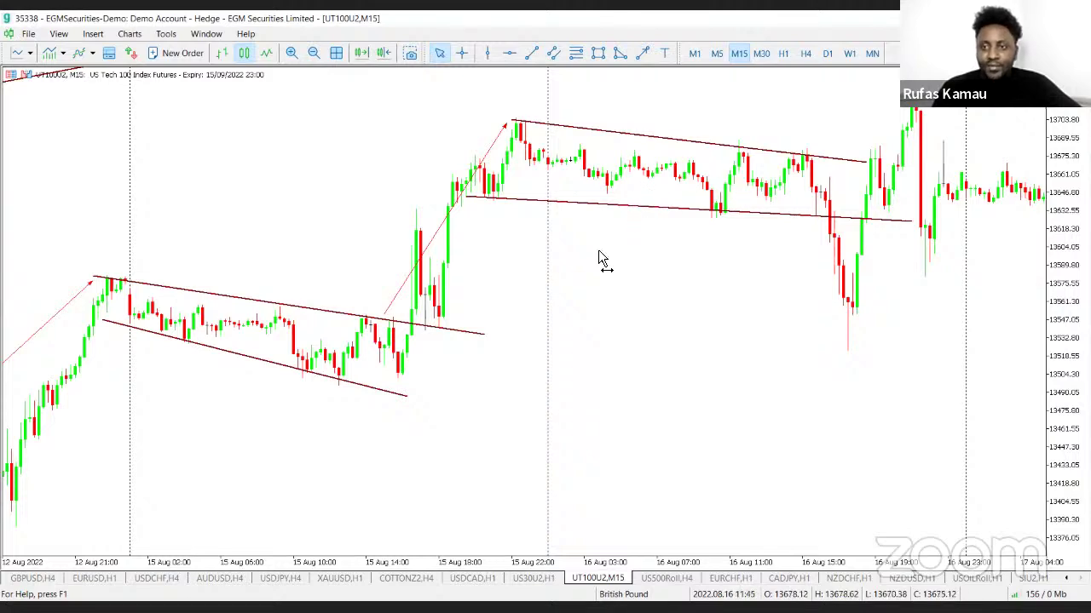
pyautogui.scroll(-6, 546, 262)
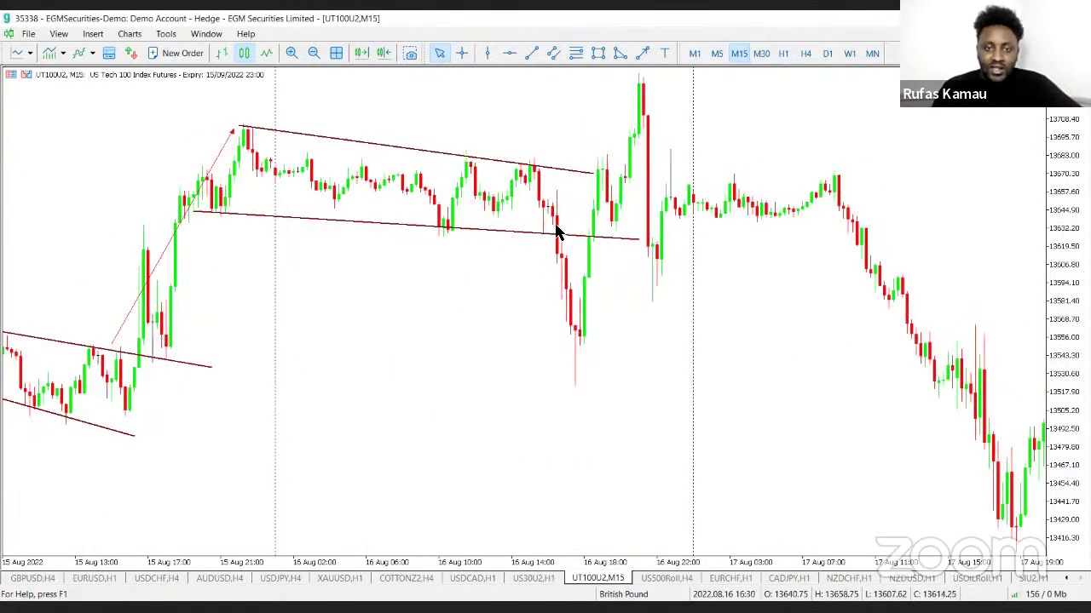
pyautogui.moveTo(560, 243); pyautogui.dragTo(580, 324)
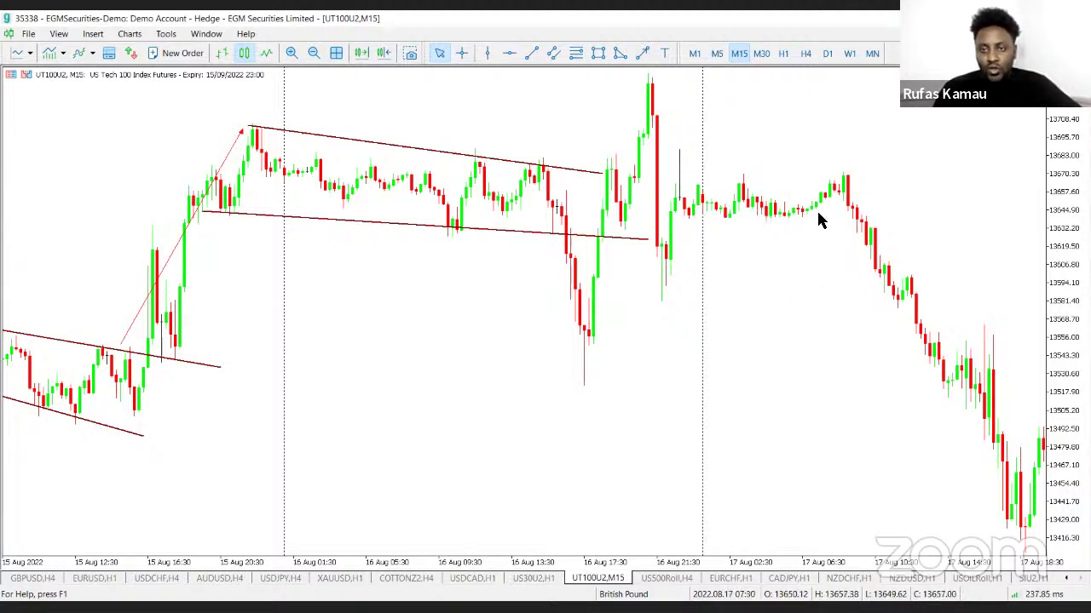
pyautogui.scroll(-5, 864, 486)
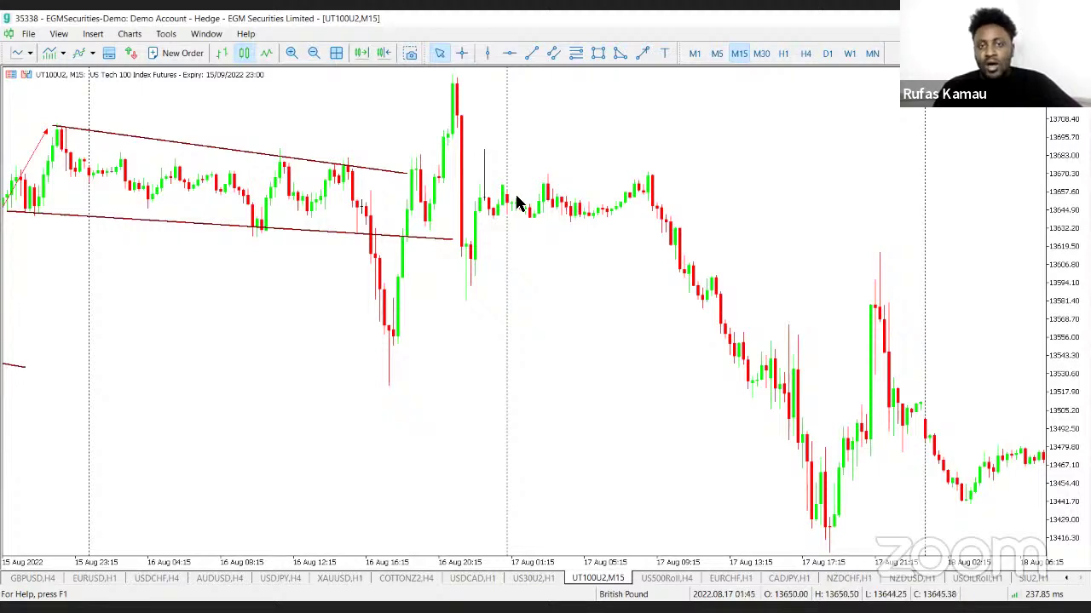
pyautogui.scroll(2, 522, 209)
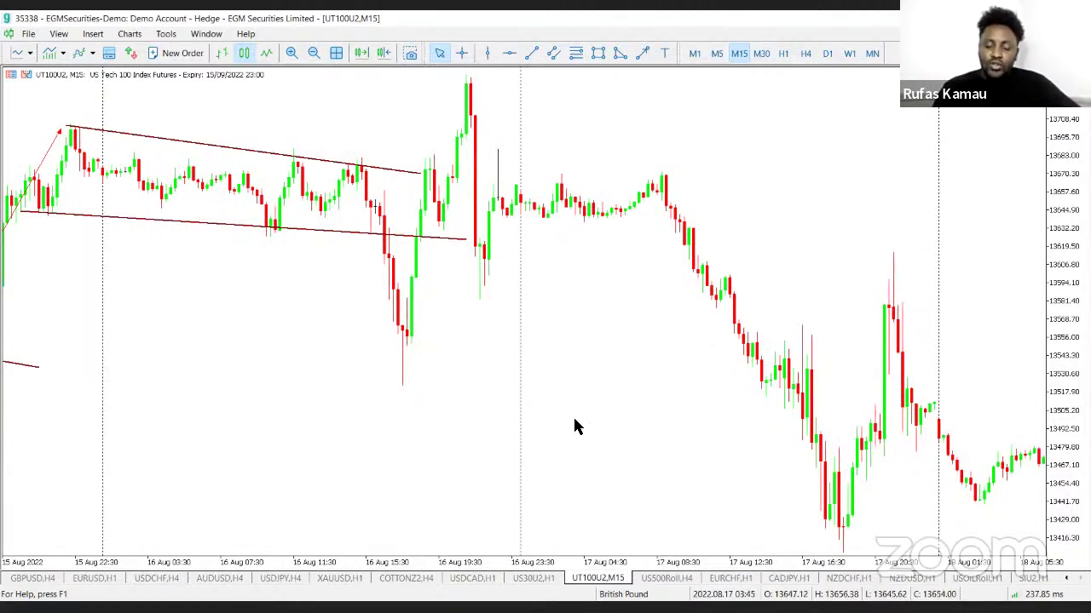
pyautogui.scroll(-7, 577, 426)
pyautogui.scroll(-10, 452, 400)
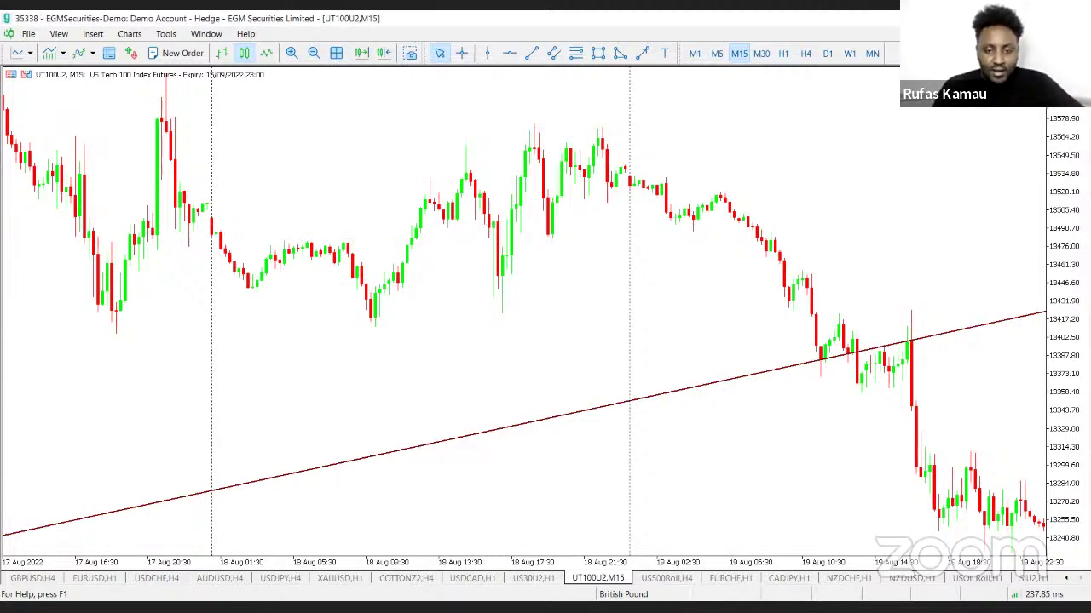
pyautogui.click(661, 581)
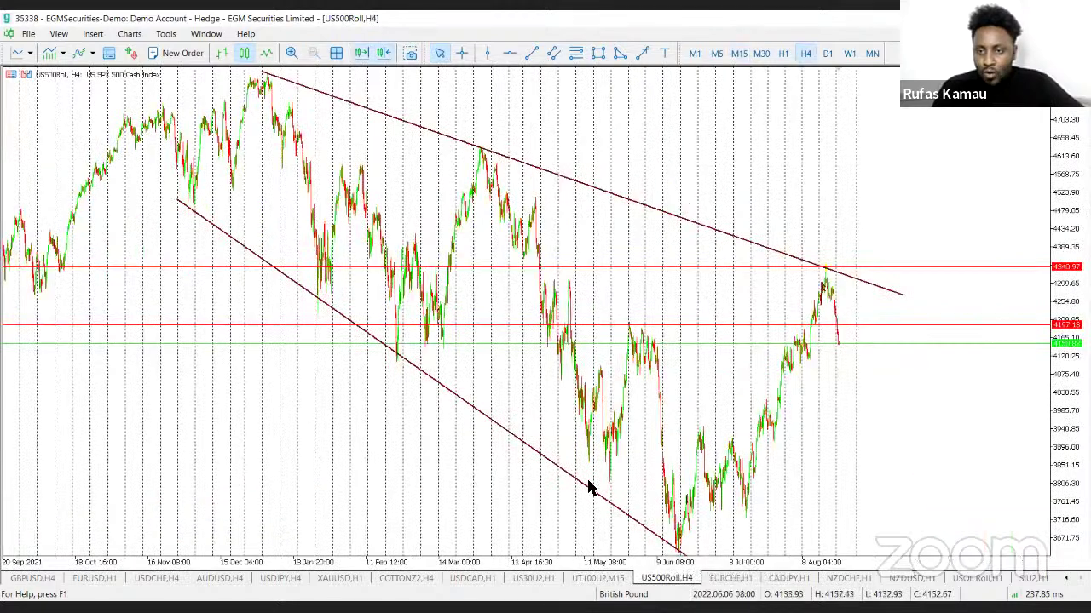